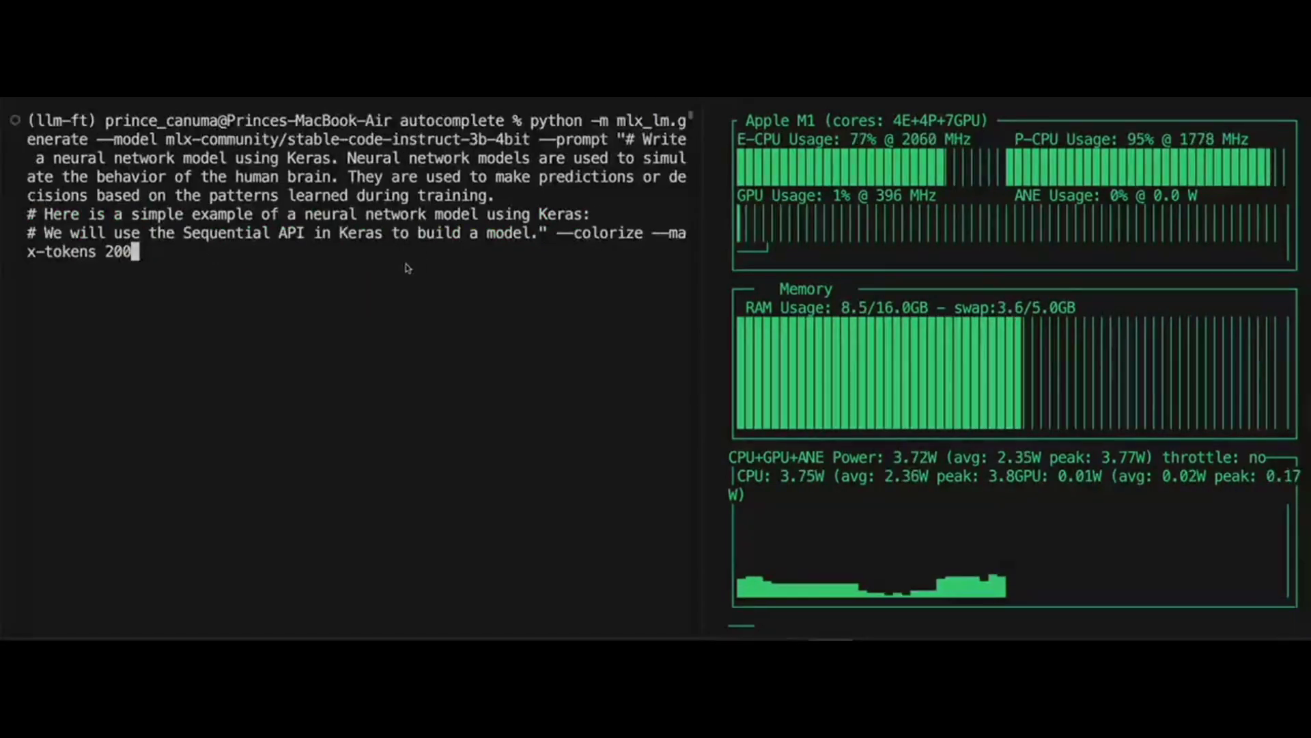
Step: Run the mlx_lm.generate command on stable-code-instruct-3b-4bit with the Keras neural network prompt
key(Return)
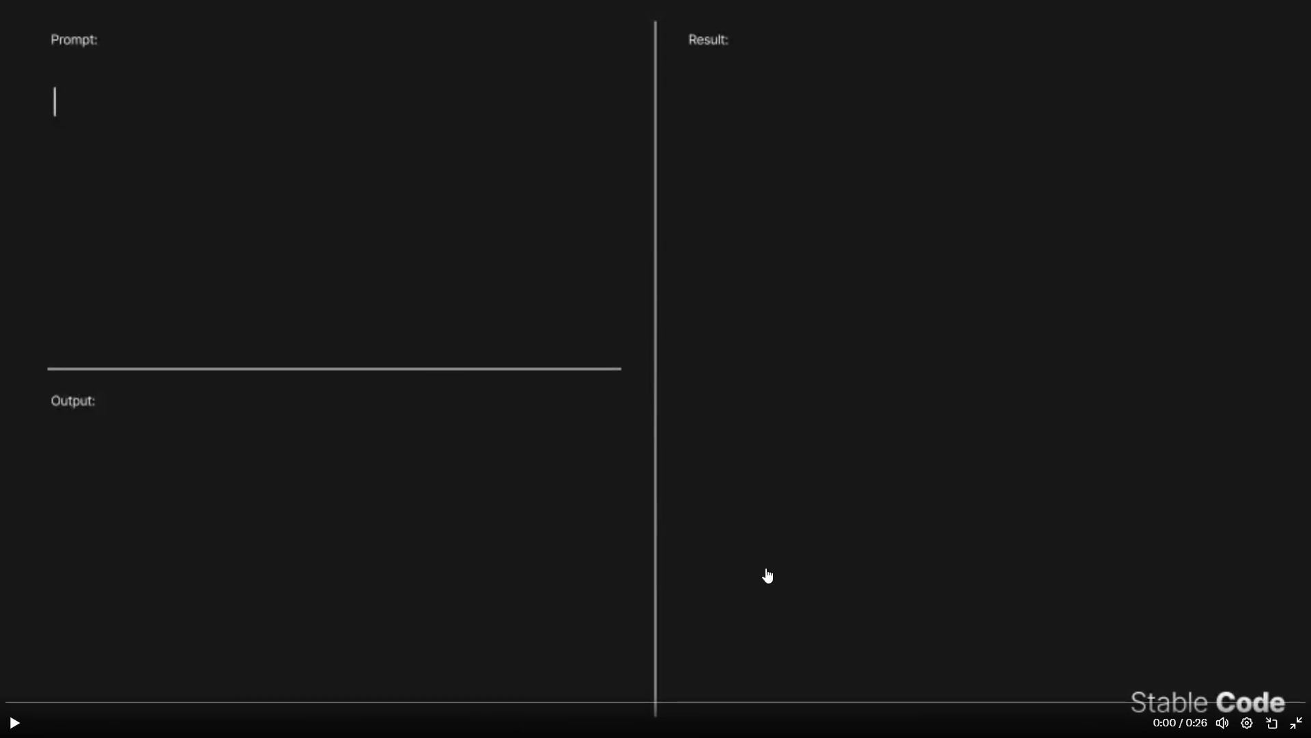
Step: Play the Stable Code demo, pausing on the generated code and the rendered website preview
click(15, 723)
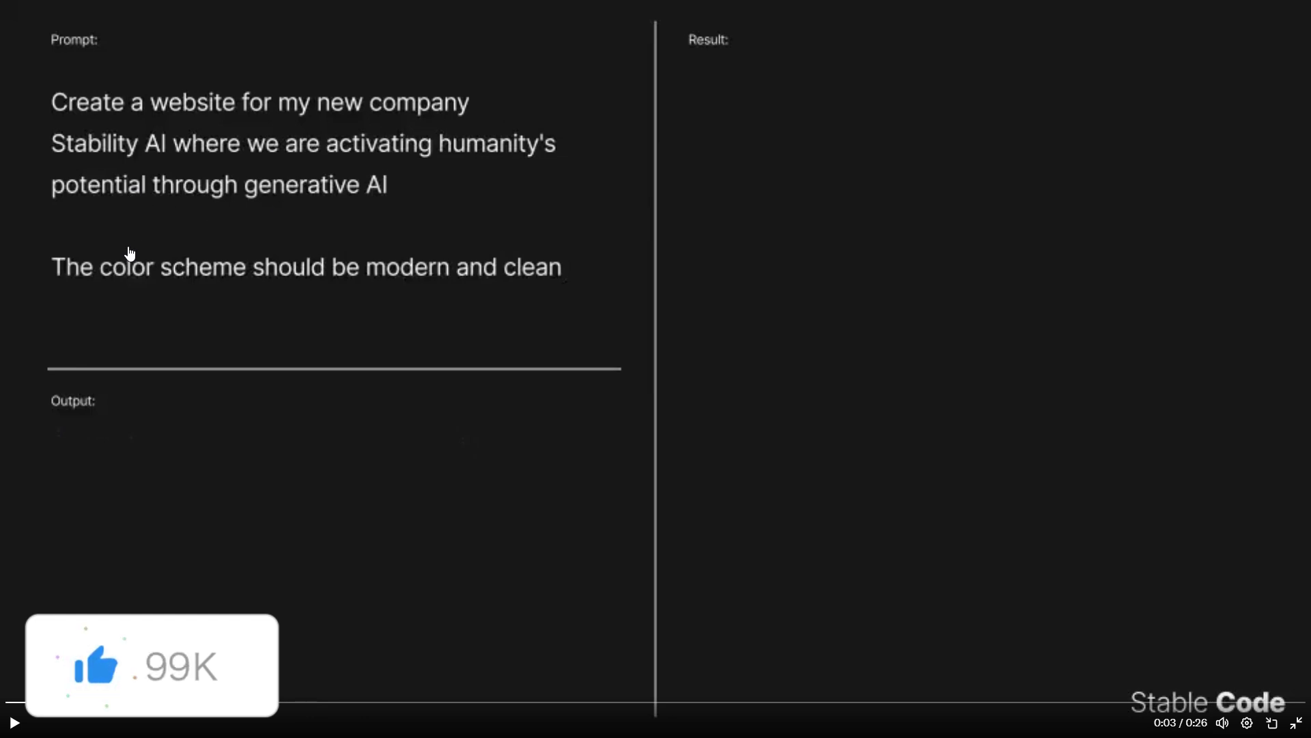
click(395, 277)
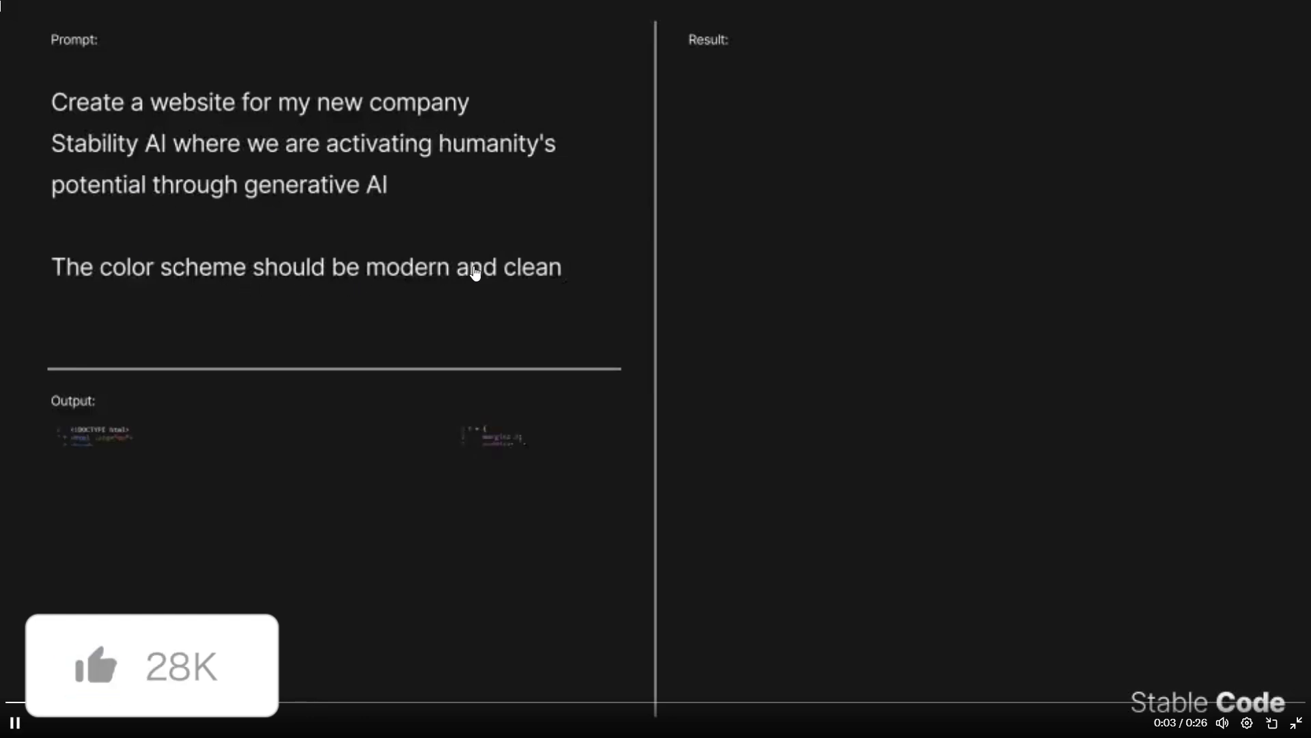
click(476, 269)
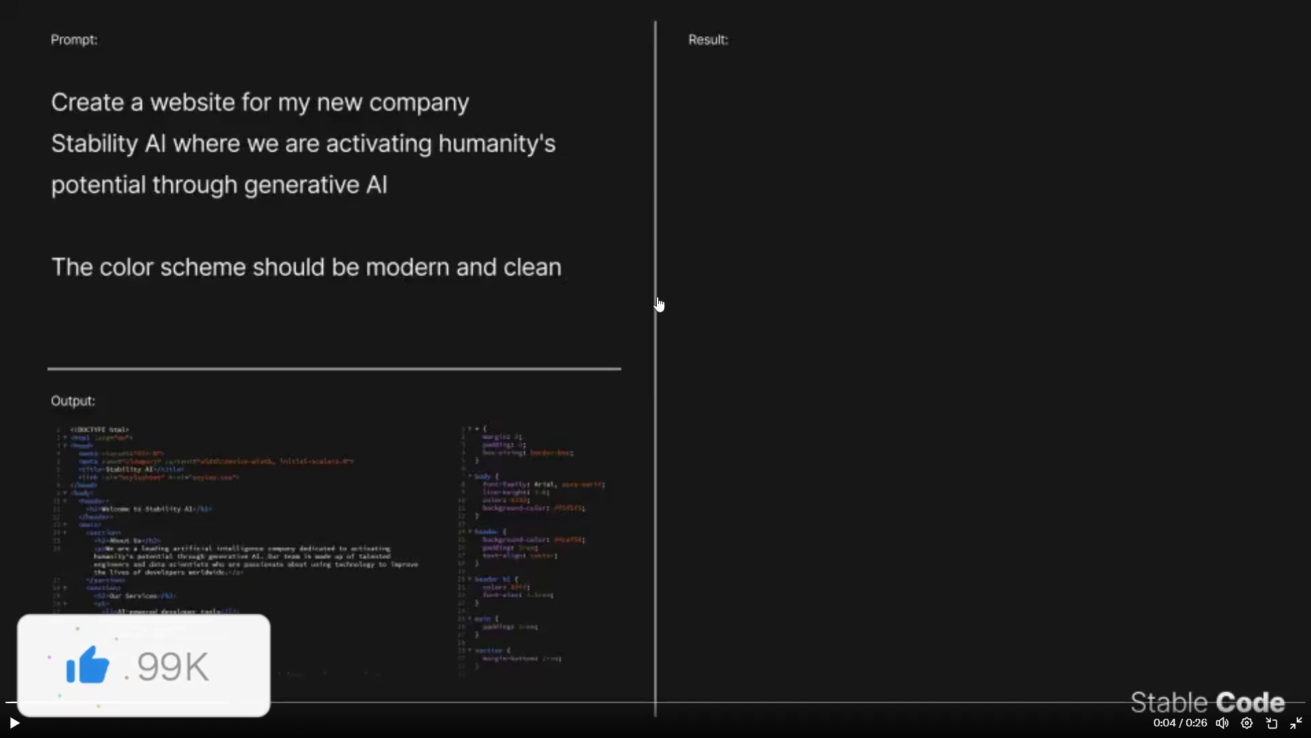
click(890, 258)
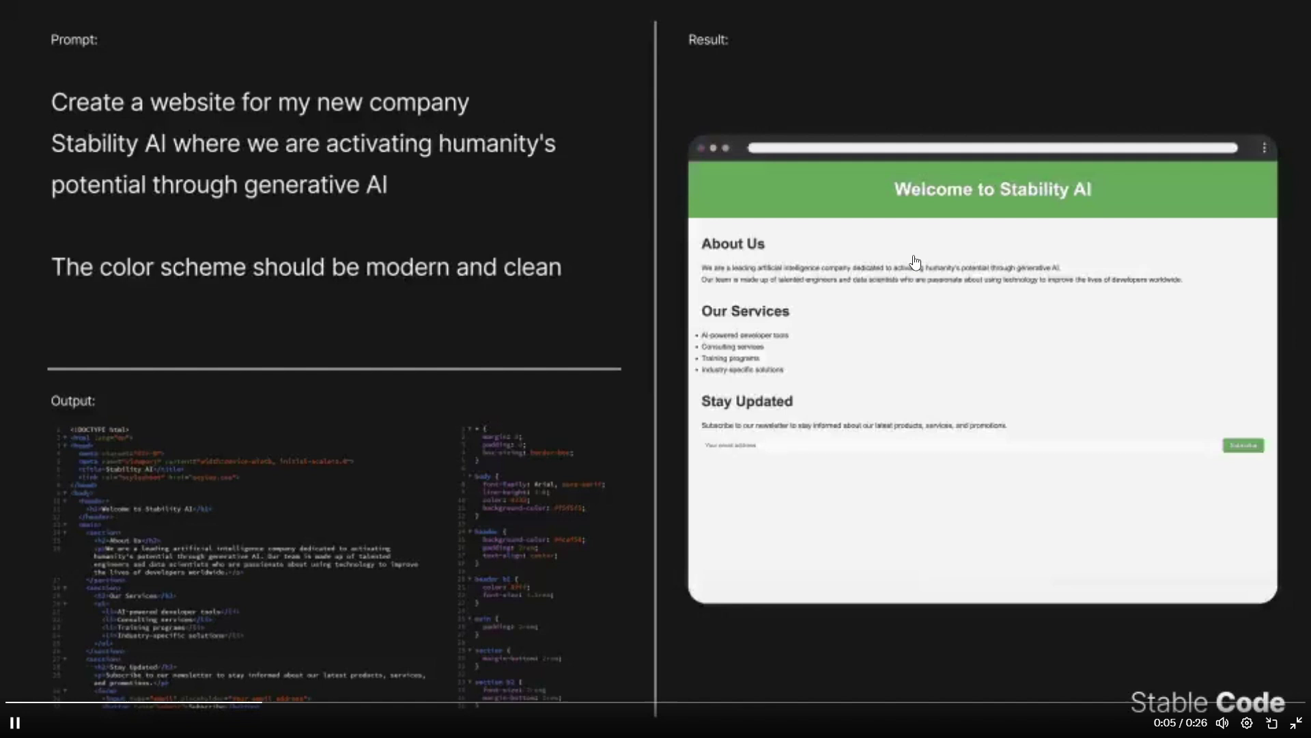
click(884, 223)
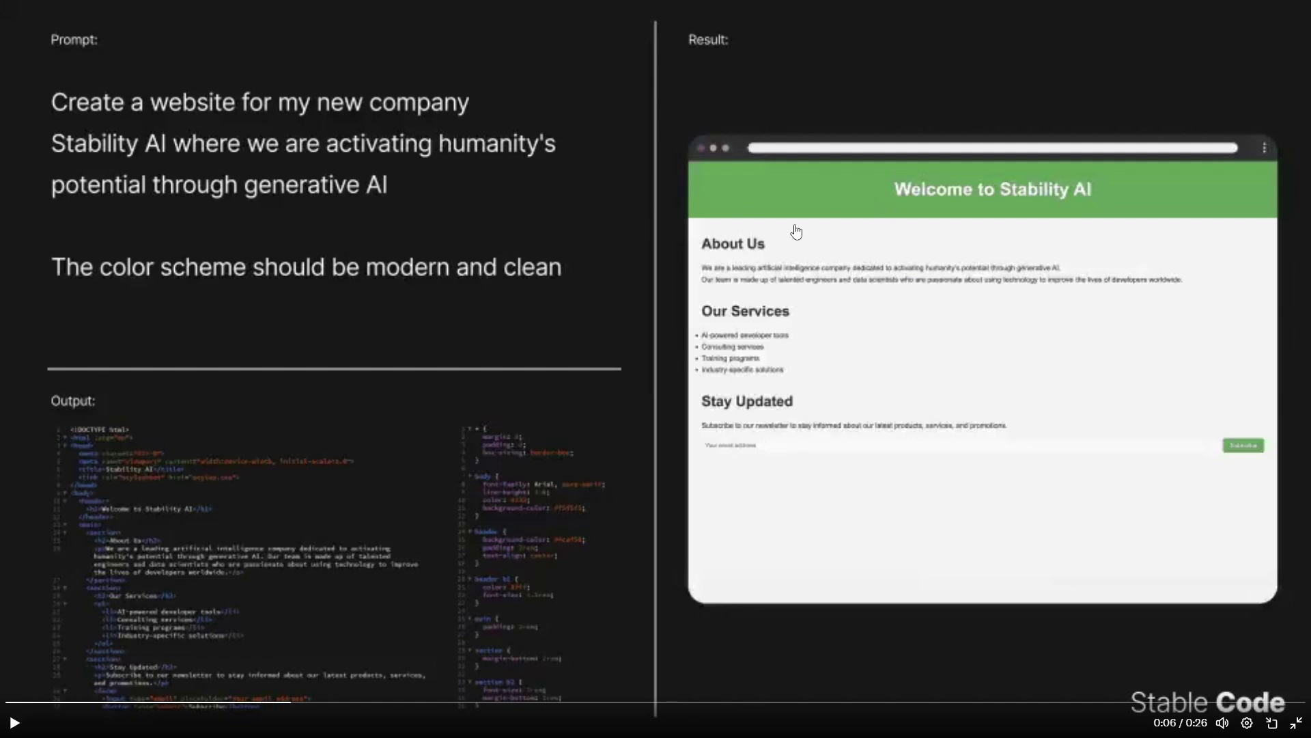
Step: Continue the demo through the colour prompt to see the purple-and-white restyling
click(738, 292)
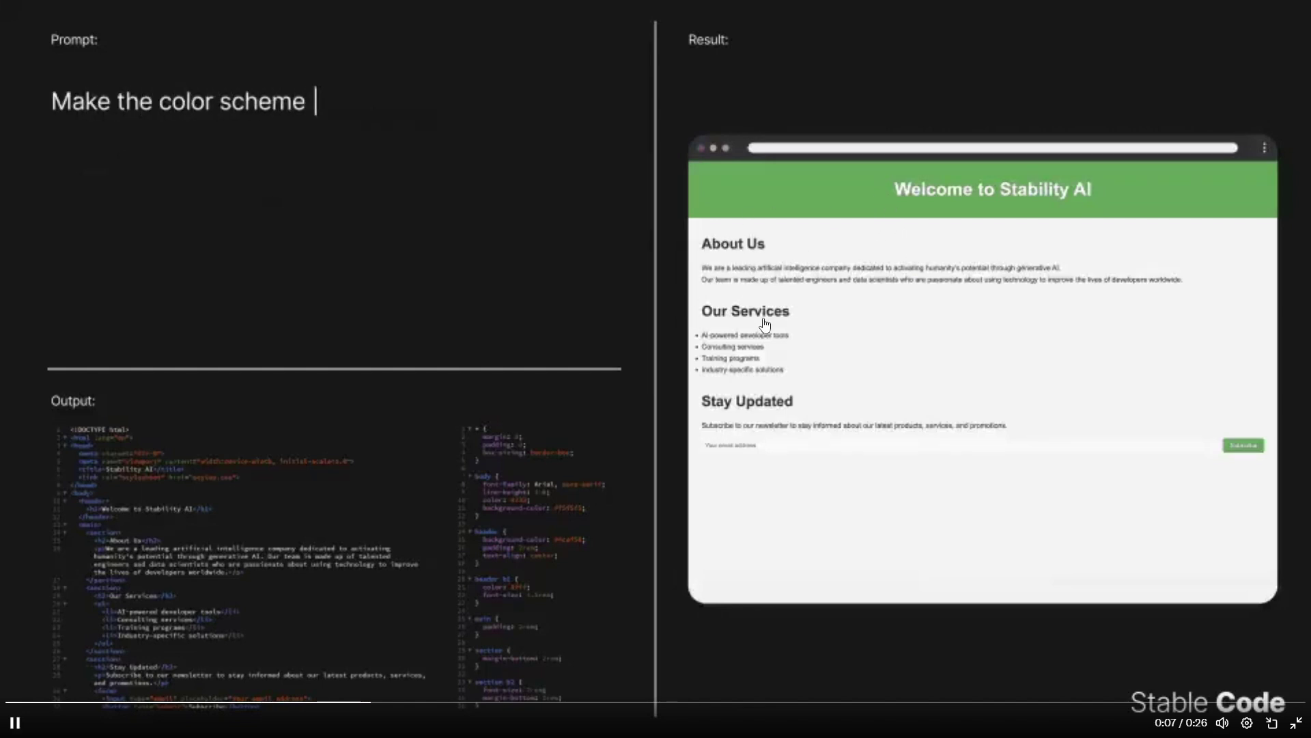
click(766, 406)
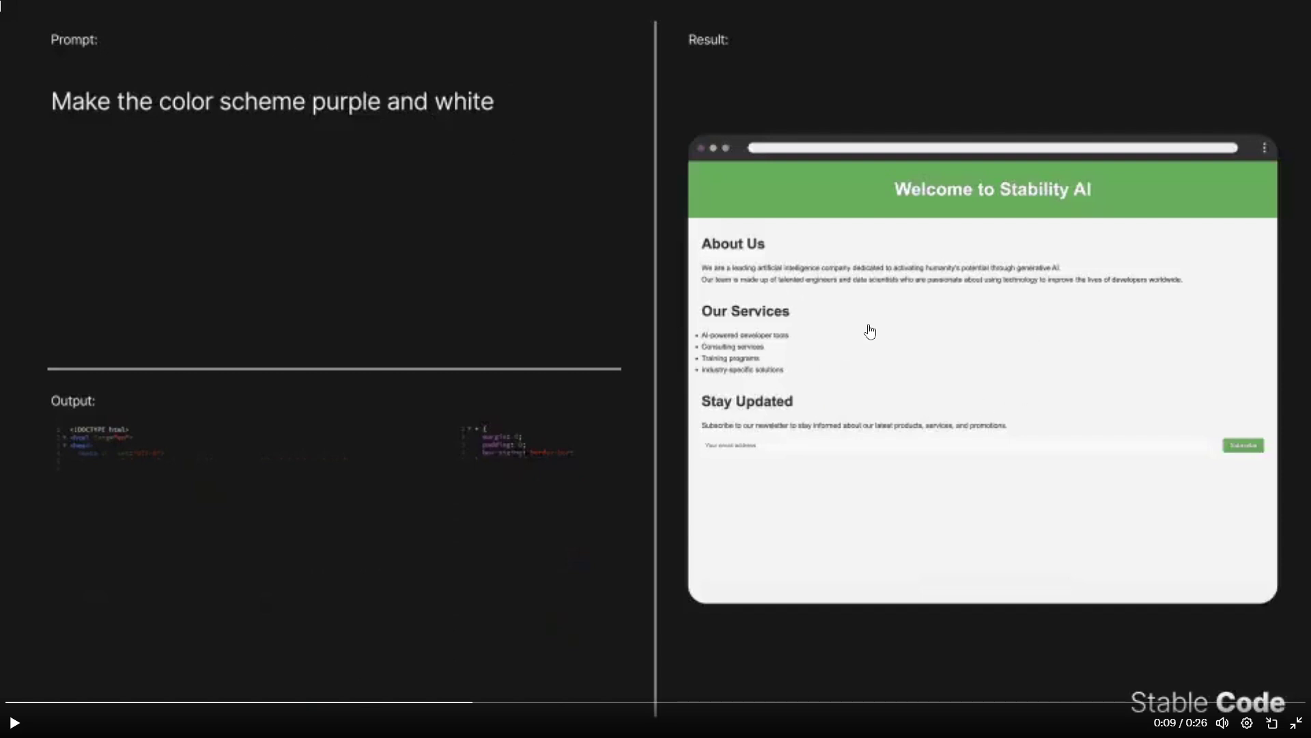
click(344, 116)
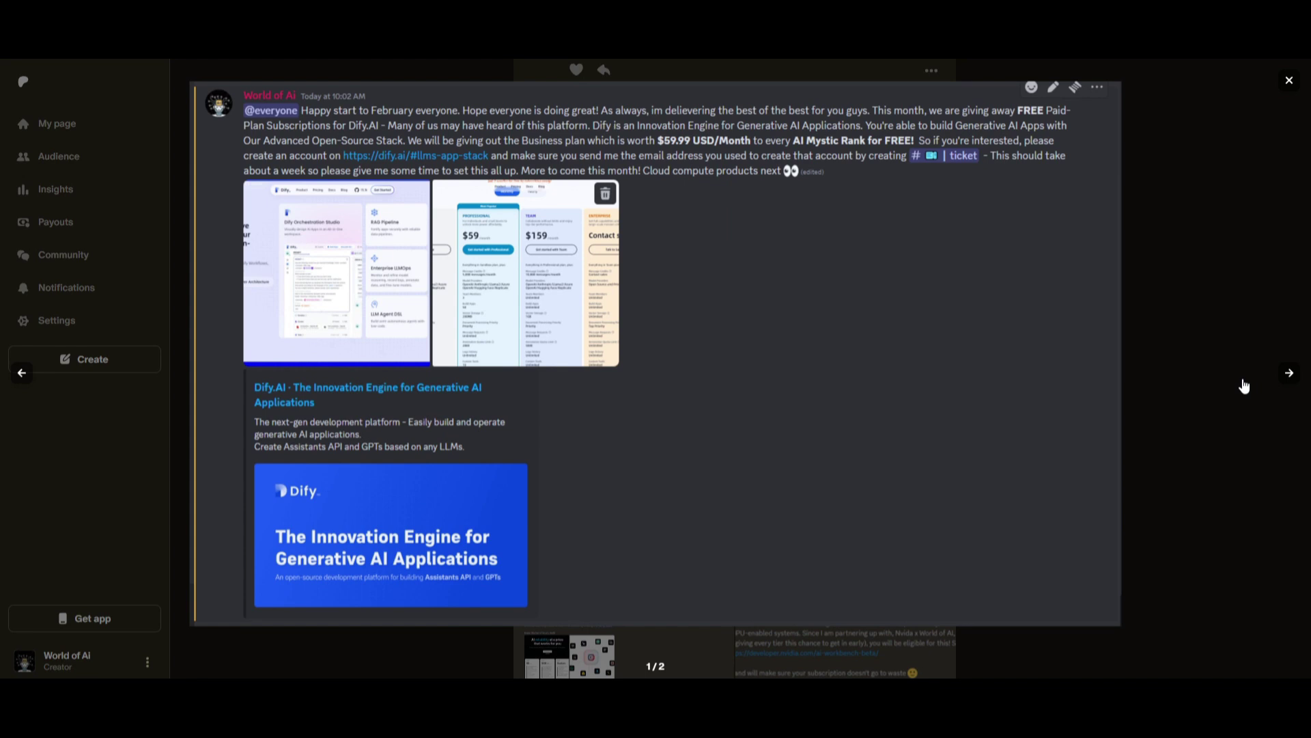
Step: View the enlarged Dify pricing and AnythingLLM post screenshots, closing each
click(1290, 373)
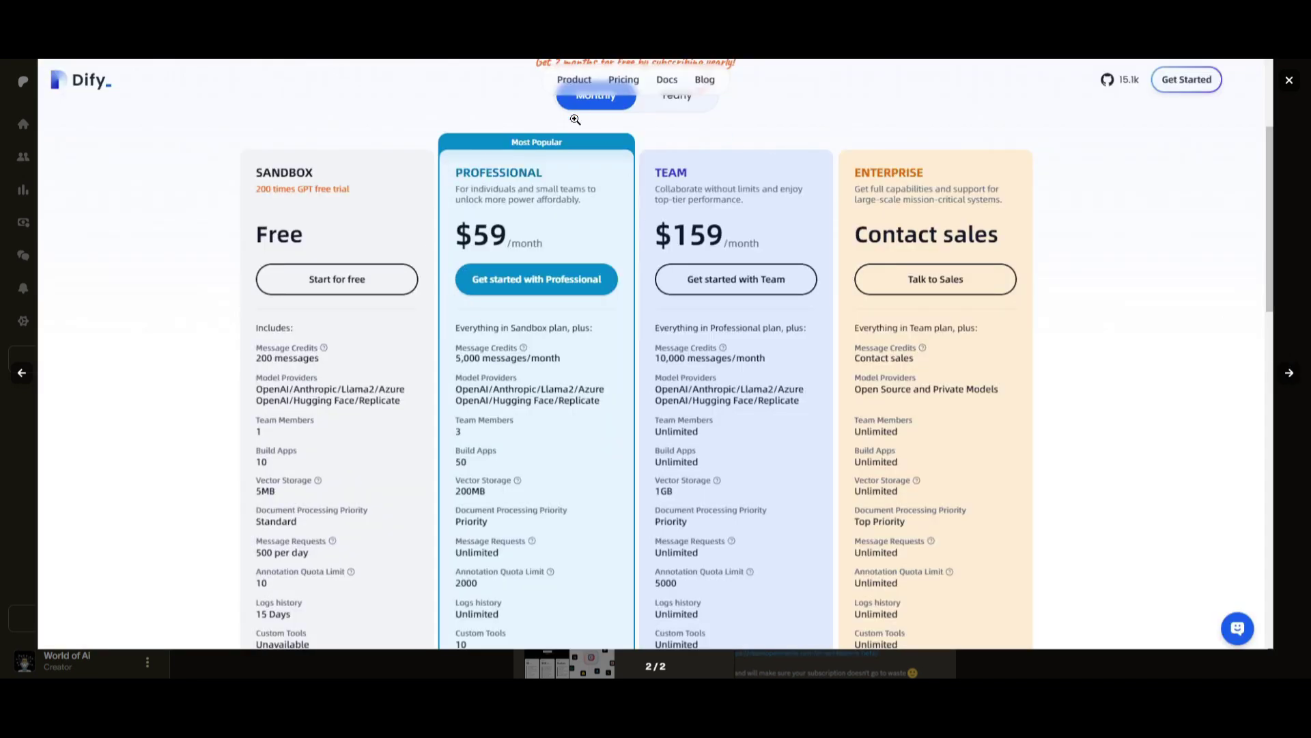
click(1173, 269)
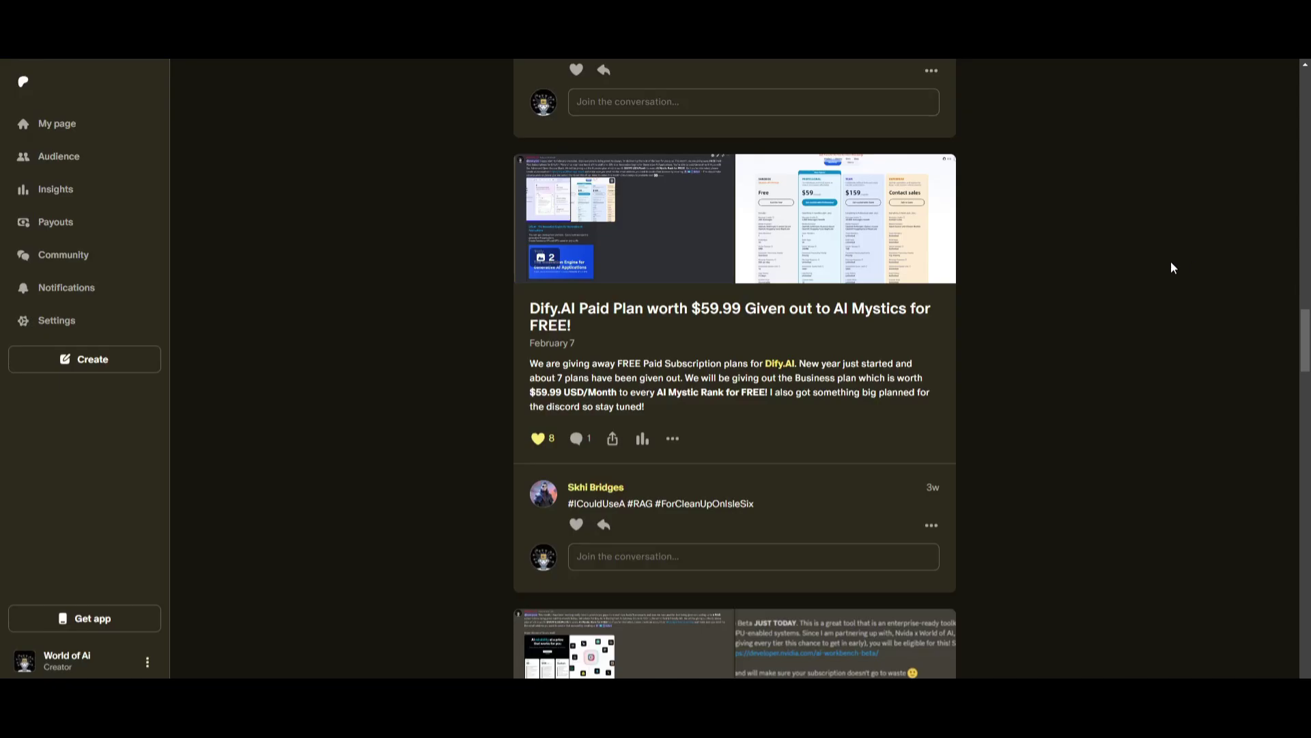
scroll(1024, 308, up, 5)
scroll(1021, 321, up, 5)
scroll(1021, 321, up, 3)
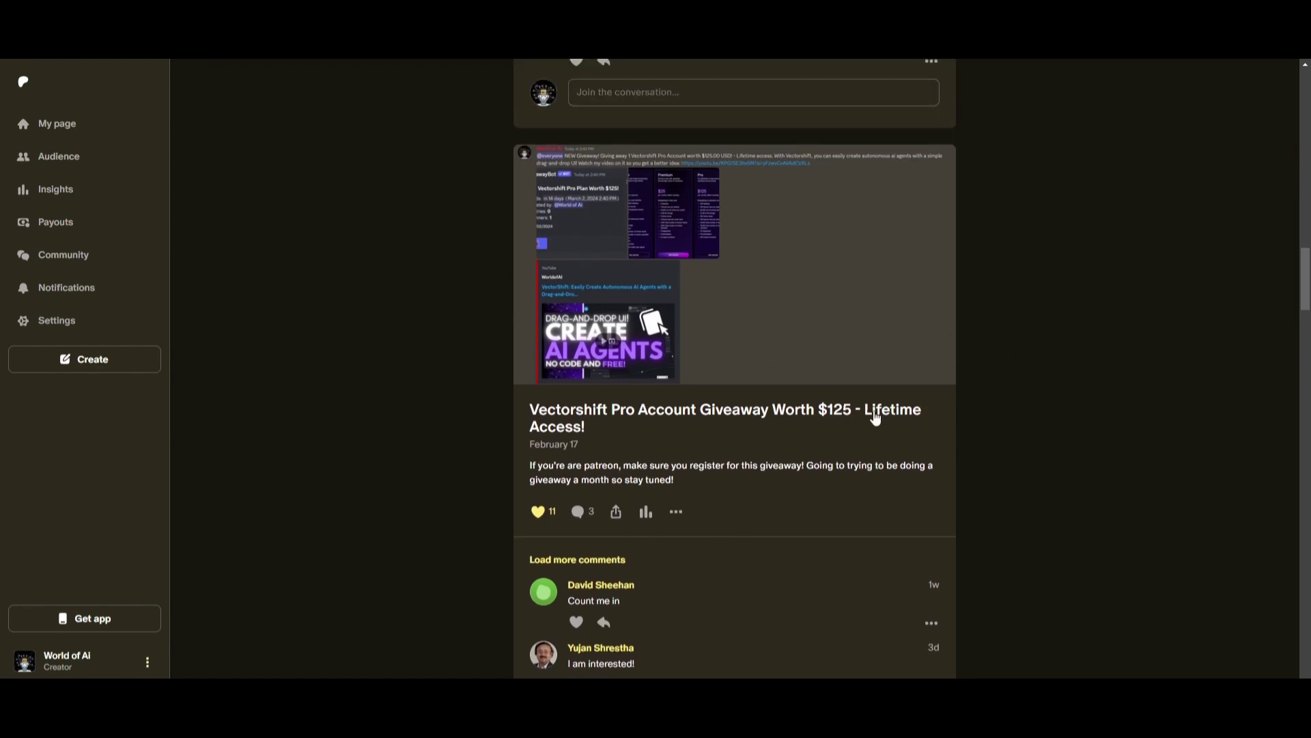
scroll(866, 423, up, 5)
scroll(865, 423, up, 5)
scroll(866, 423, down, 3)
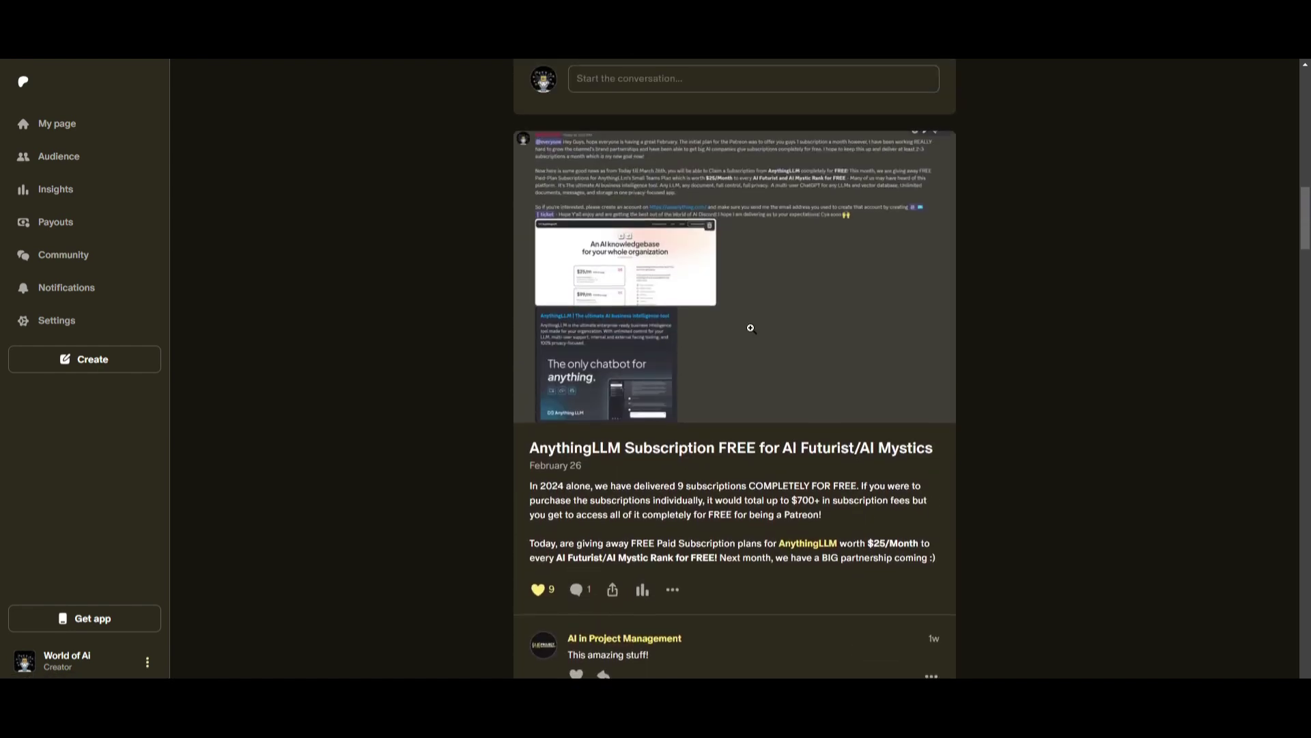
click(625, 308)
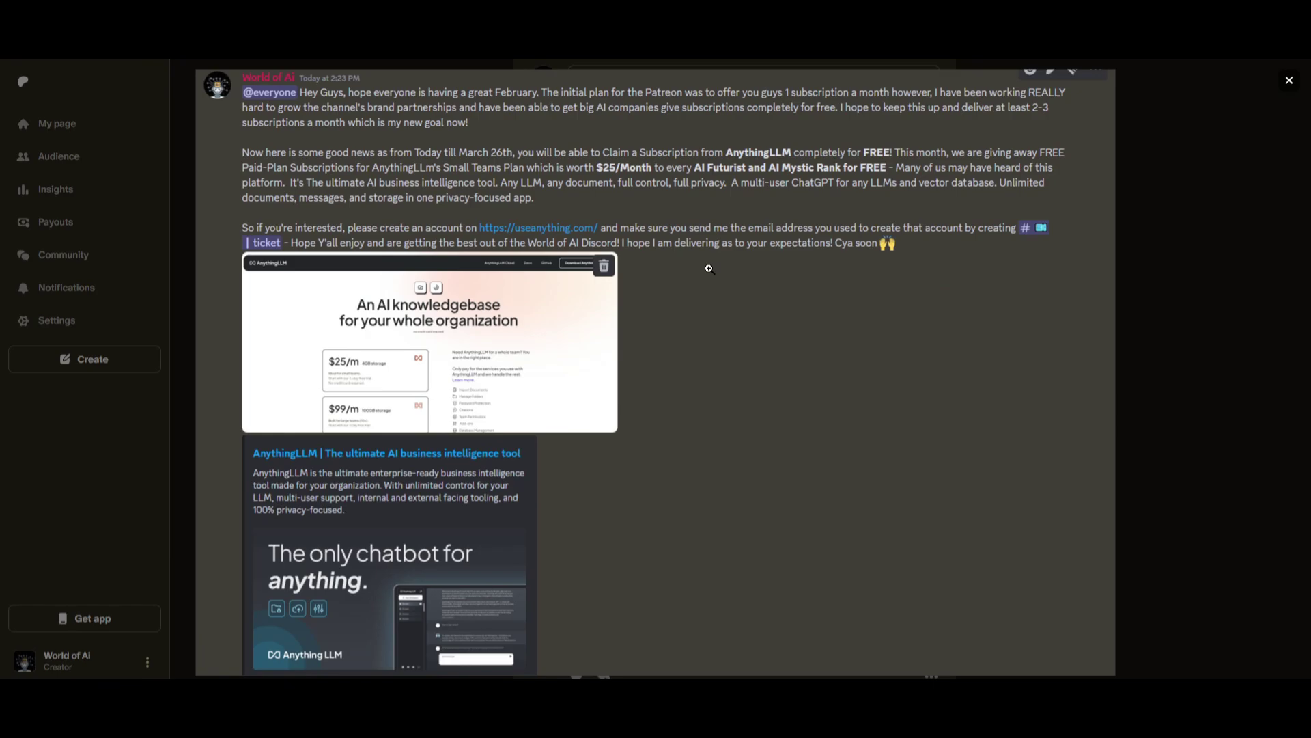
click(1213, 324)
scroll(882, 349, up, 5)
scroll(881, 349, up, 5)
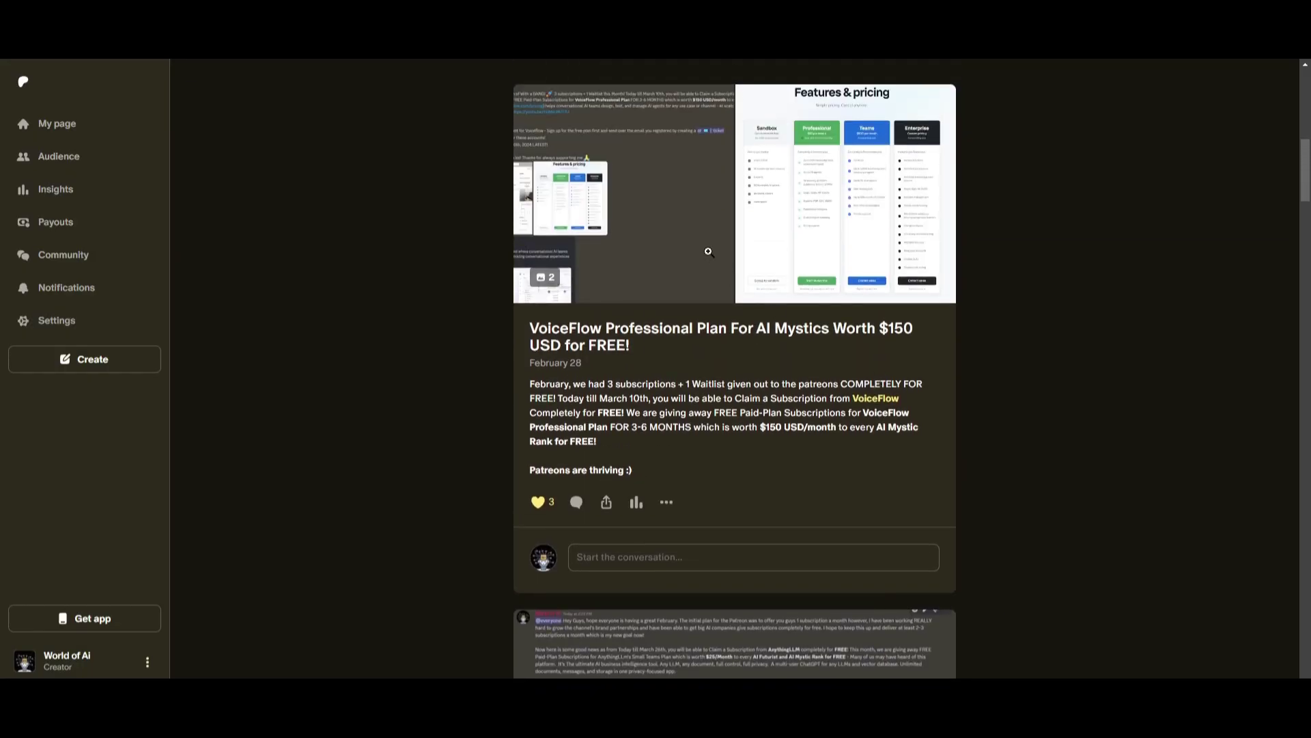
Step: View the VoiceFlow pricing, Portkey and NVIDIA AI Workbench giveaway screenshots in the lightbox
click(704, 243)
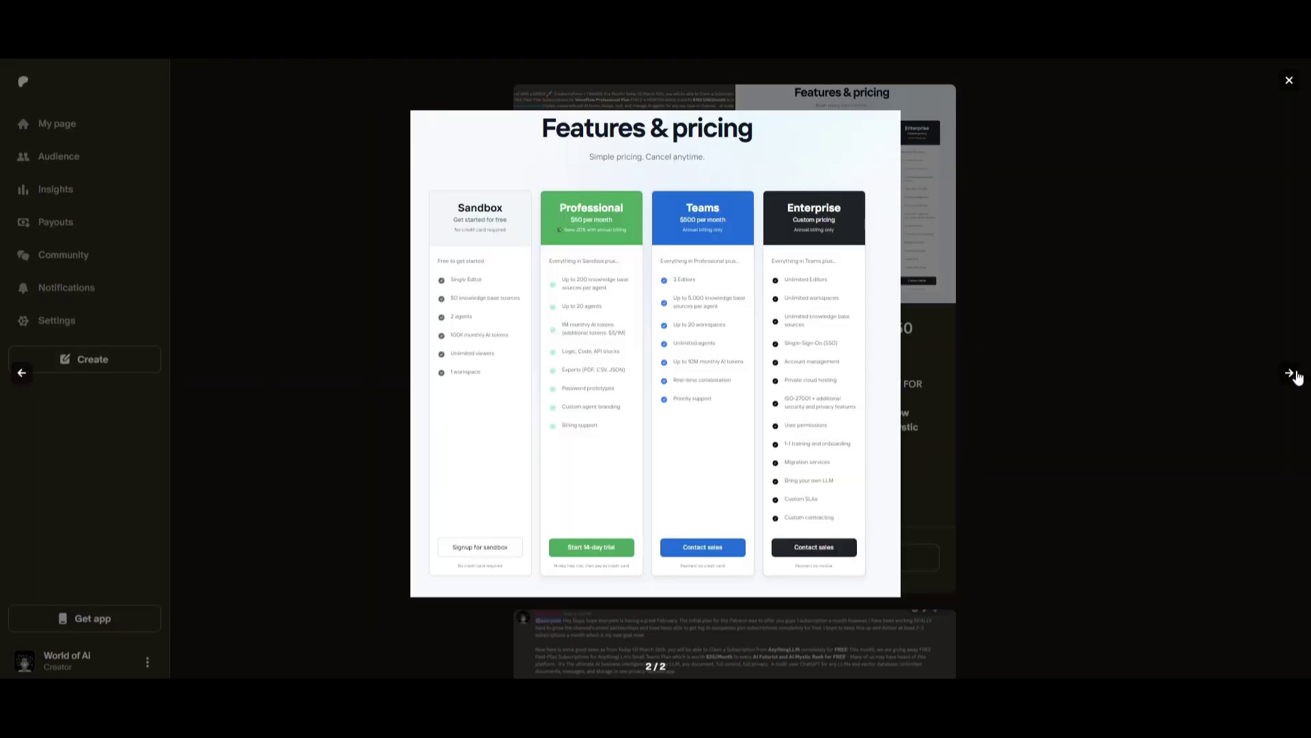
click(1289, 373)
click(1046, 328)
scroll(999, 426, down, 5)
scroll(988, 441, down, 5)
scroll(978, 447, down, 4)
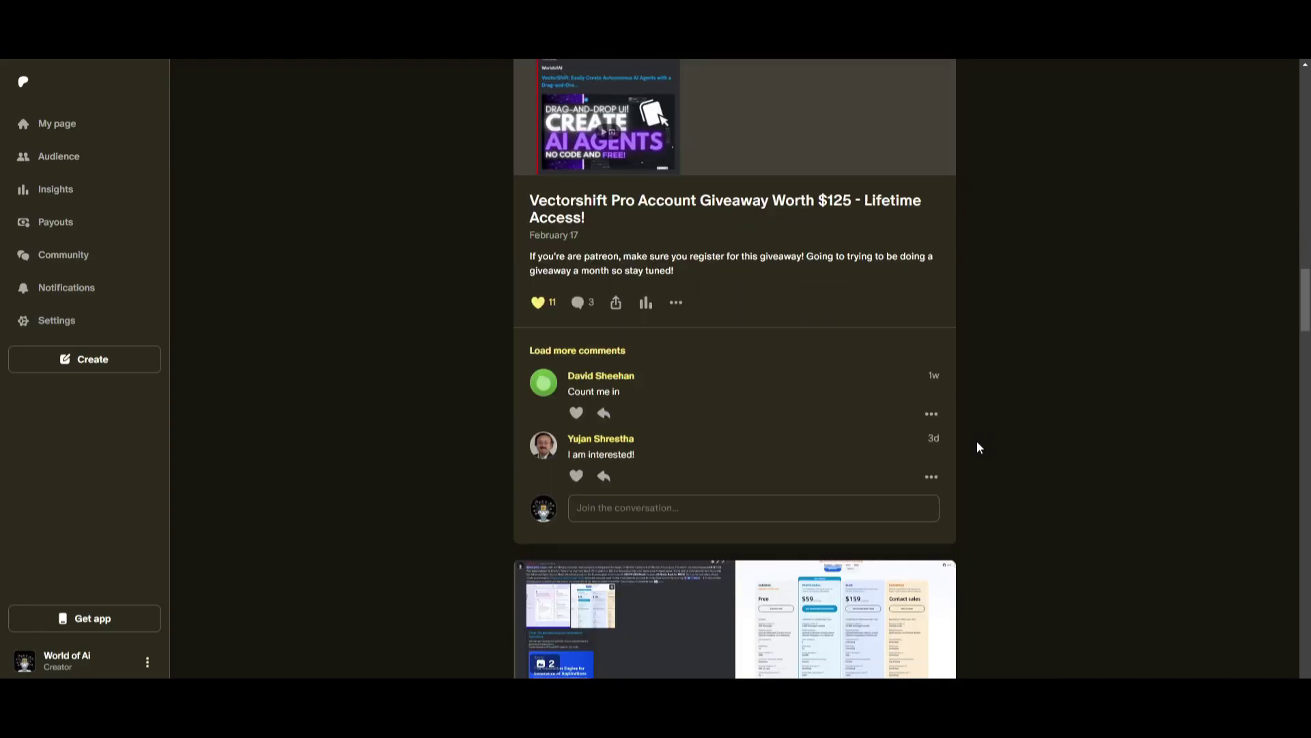
scroll(979, 447, down, 5)
scroll(968, 440, down, 4)
click(676, 297)
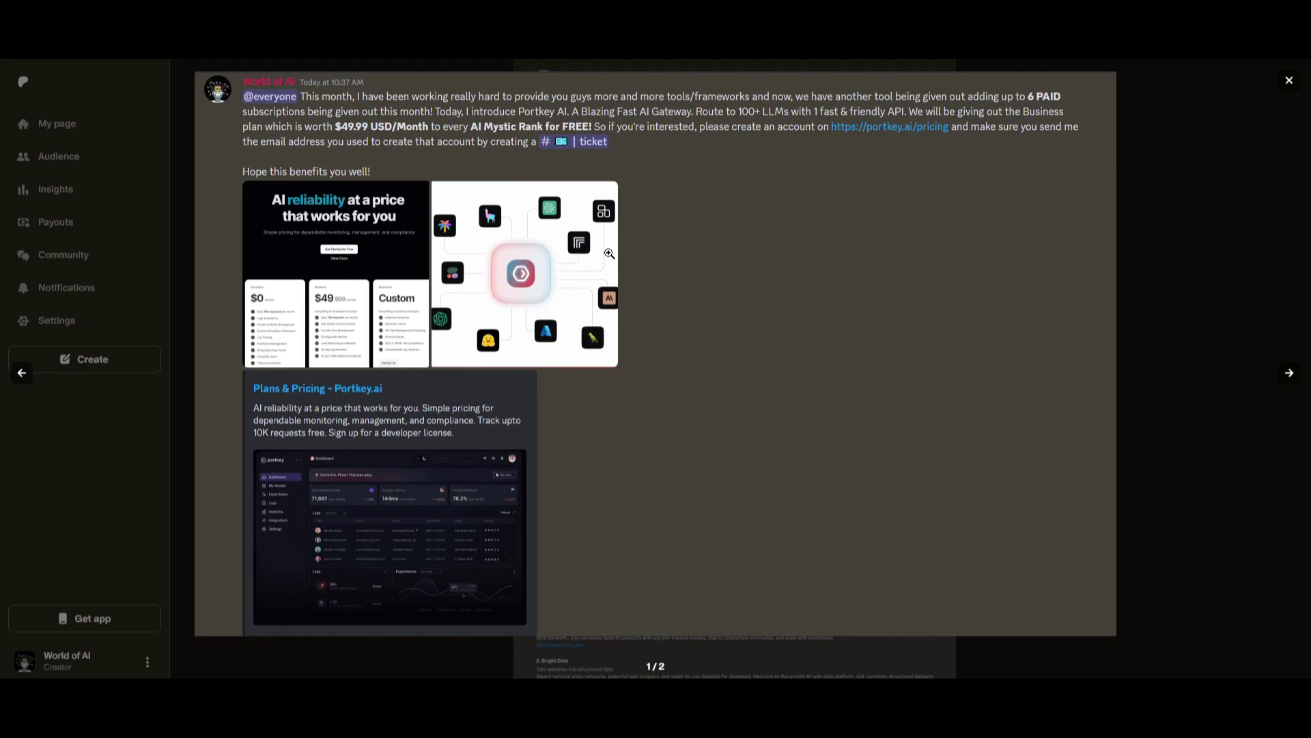
click(1289, 373)
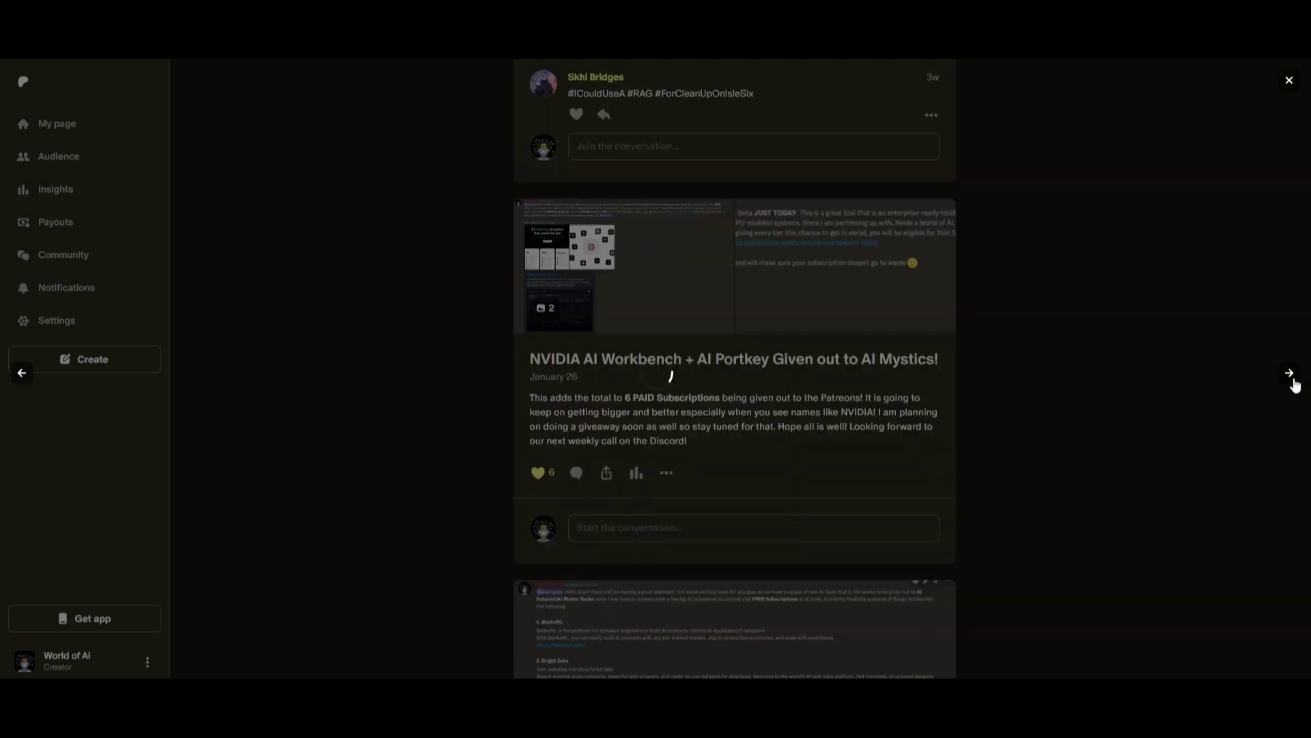
click(1199, 498)
scroll(902, 475, down, 3)
scroll(809, 451, down, 5)
scroll(775, 409, down, 2)
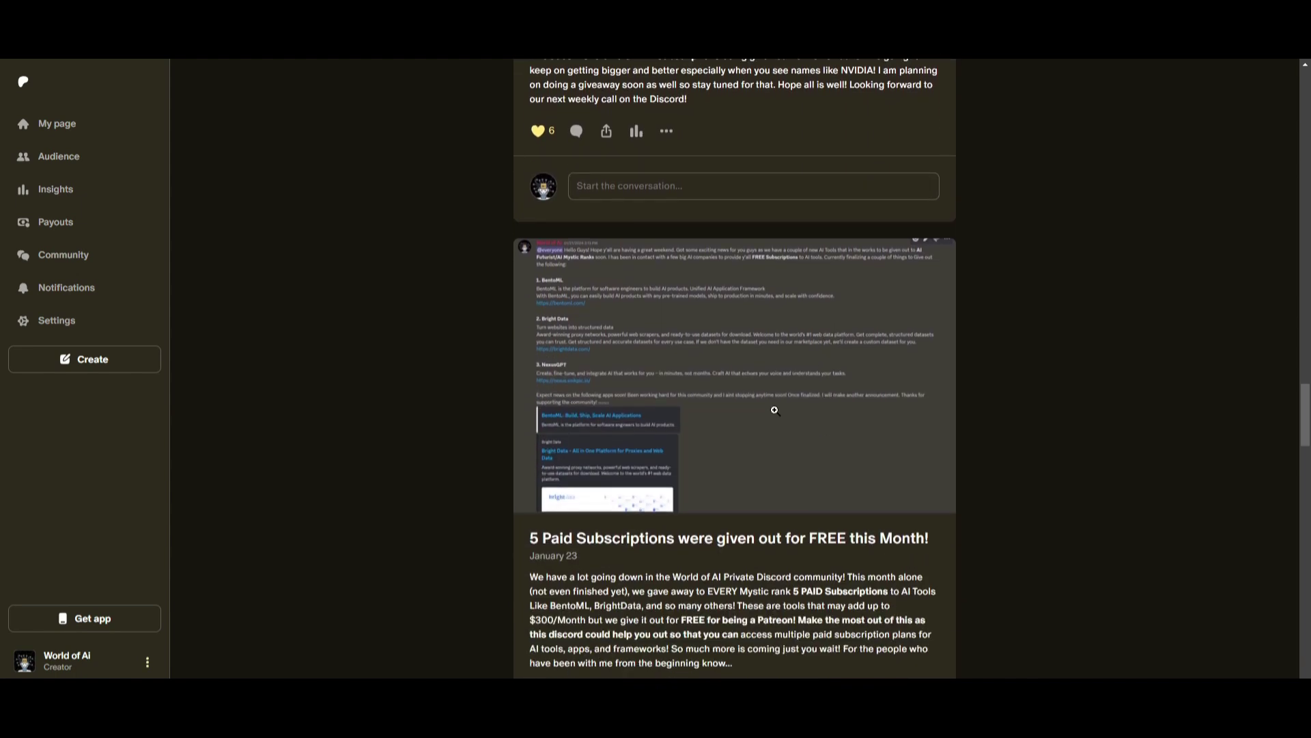
Step: Enlarge the 5 Paid Subscriptions post screenshot, then the next post's image
click(775, 409)
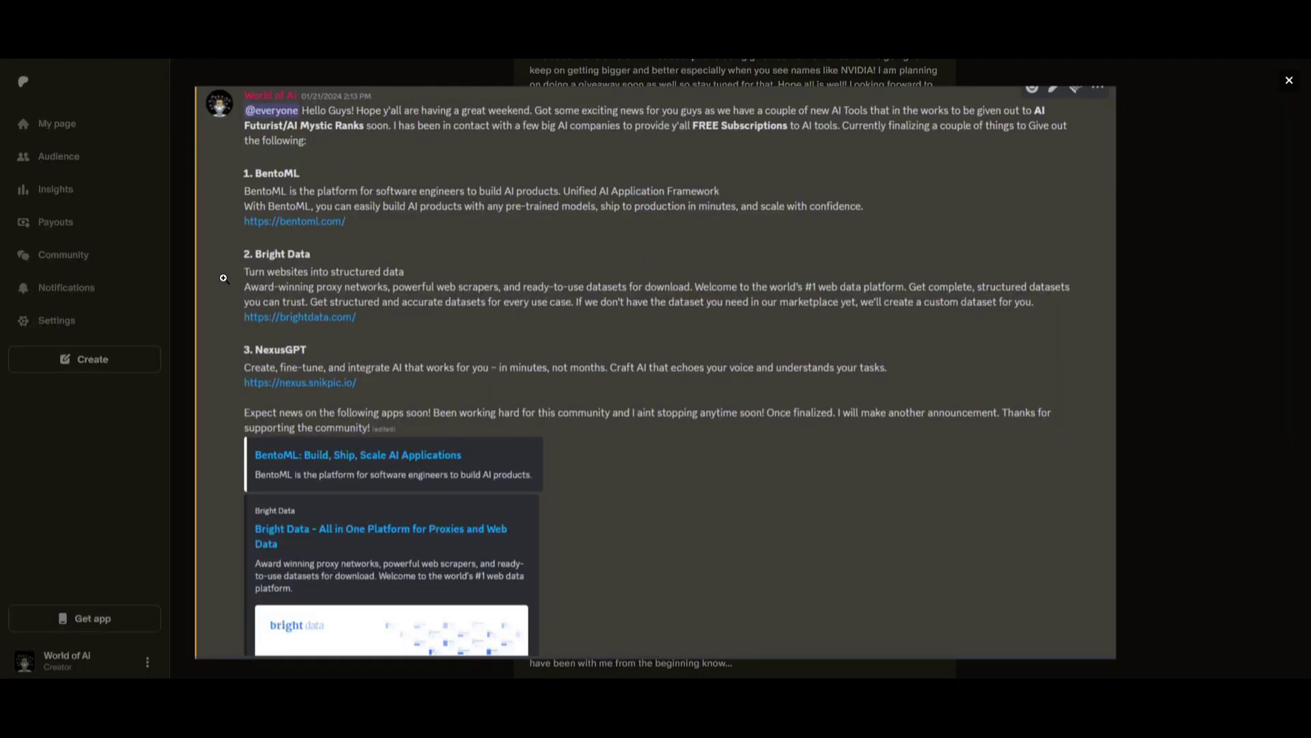
click(1203, 429)
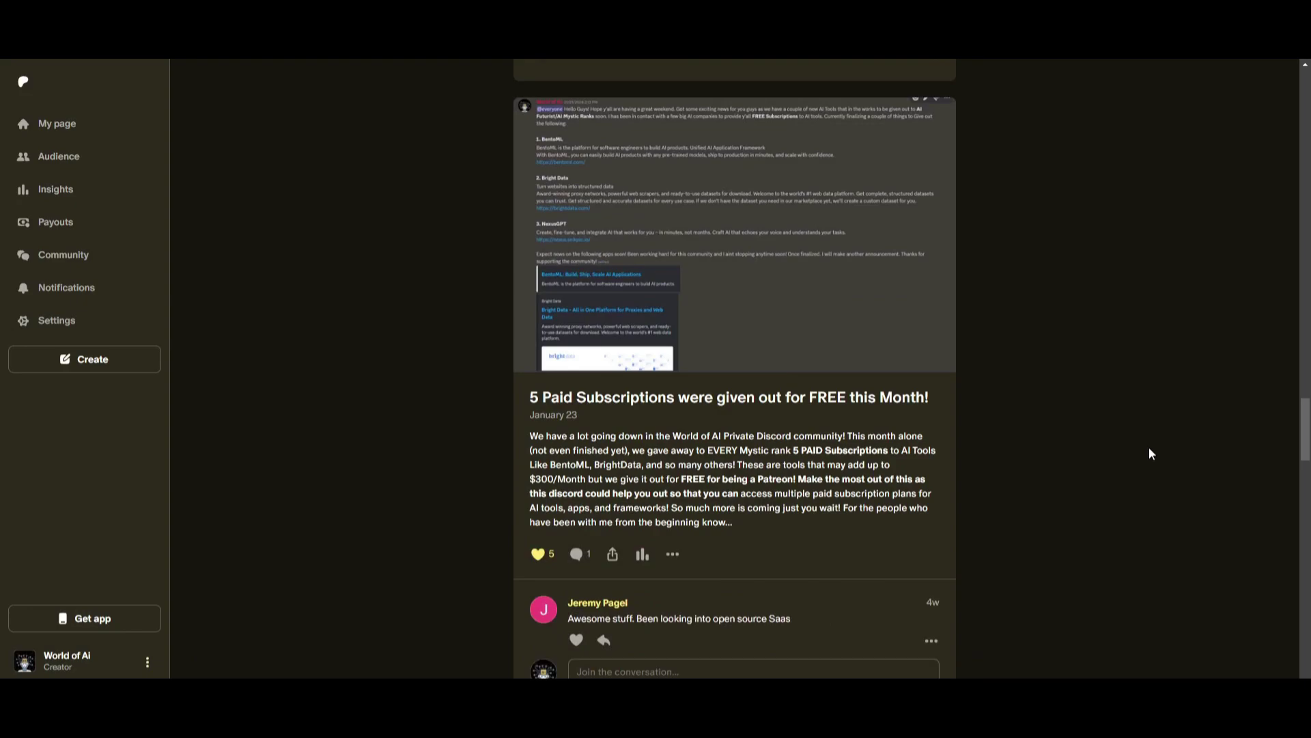
scroll(779, 410, down, 6)
scroll(779, 411, down, 4)
click(765, 379)
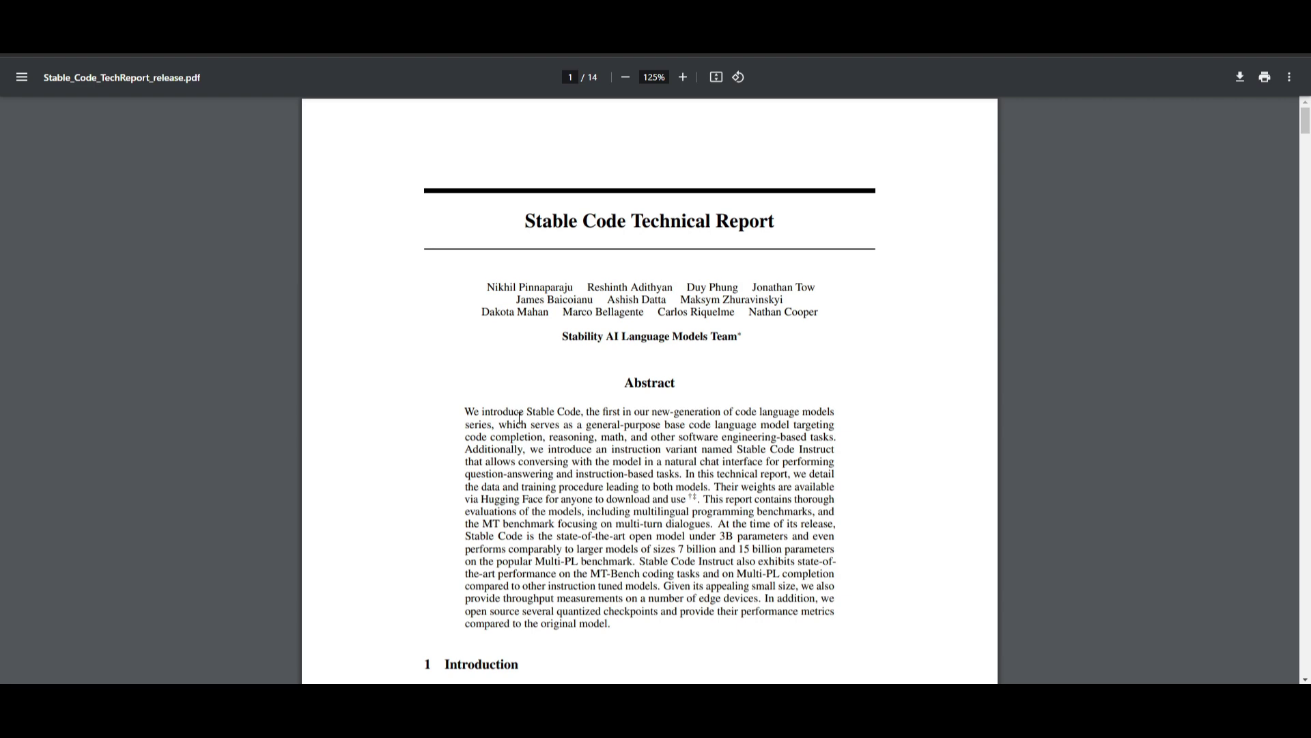
scroll(586, 409, down, 3)
scroll(585, 409, down, 3)
scroll(554, 359, down, 2)
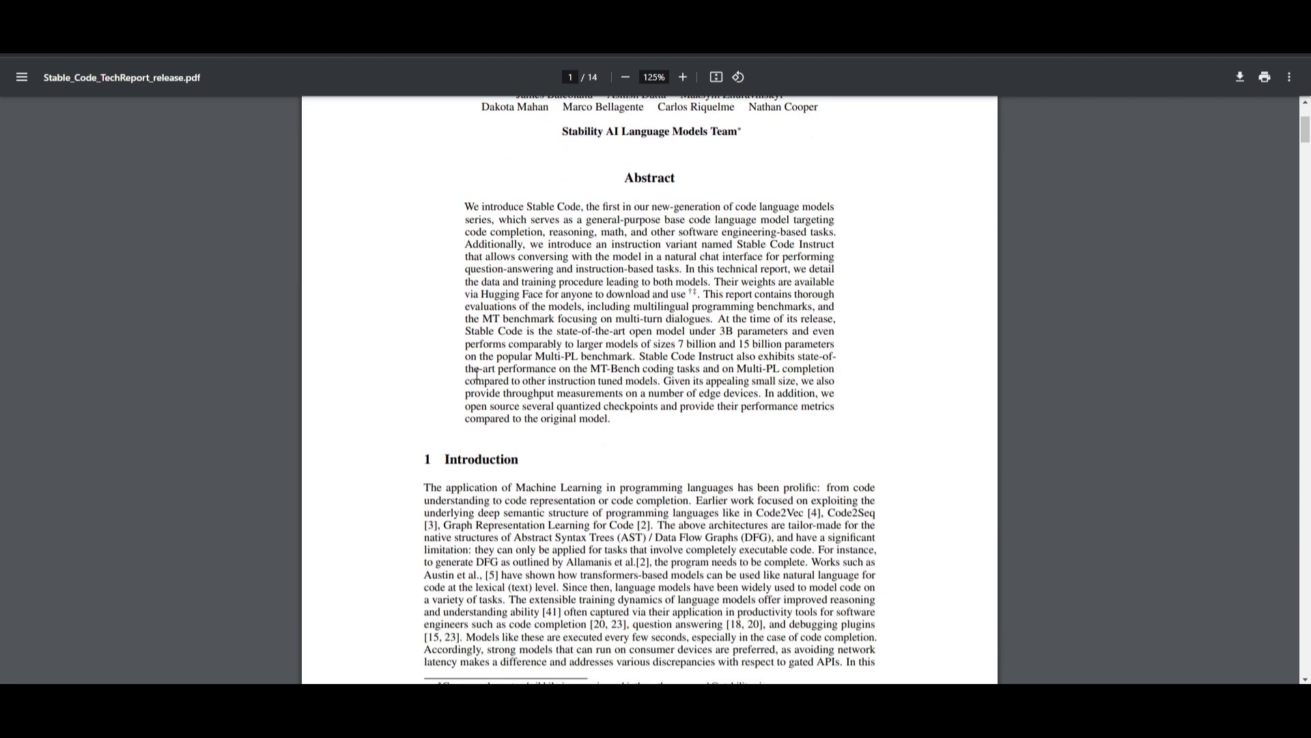
scroll(521, 244, down, 3)
scroll(521, 244, down, 3)
scroll(521, 245, down, 3)
scroll(502, 257, down, 3)
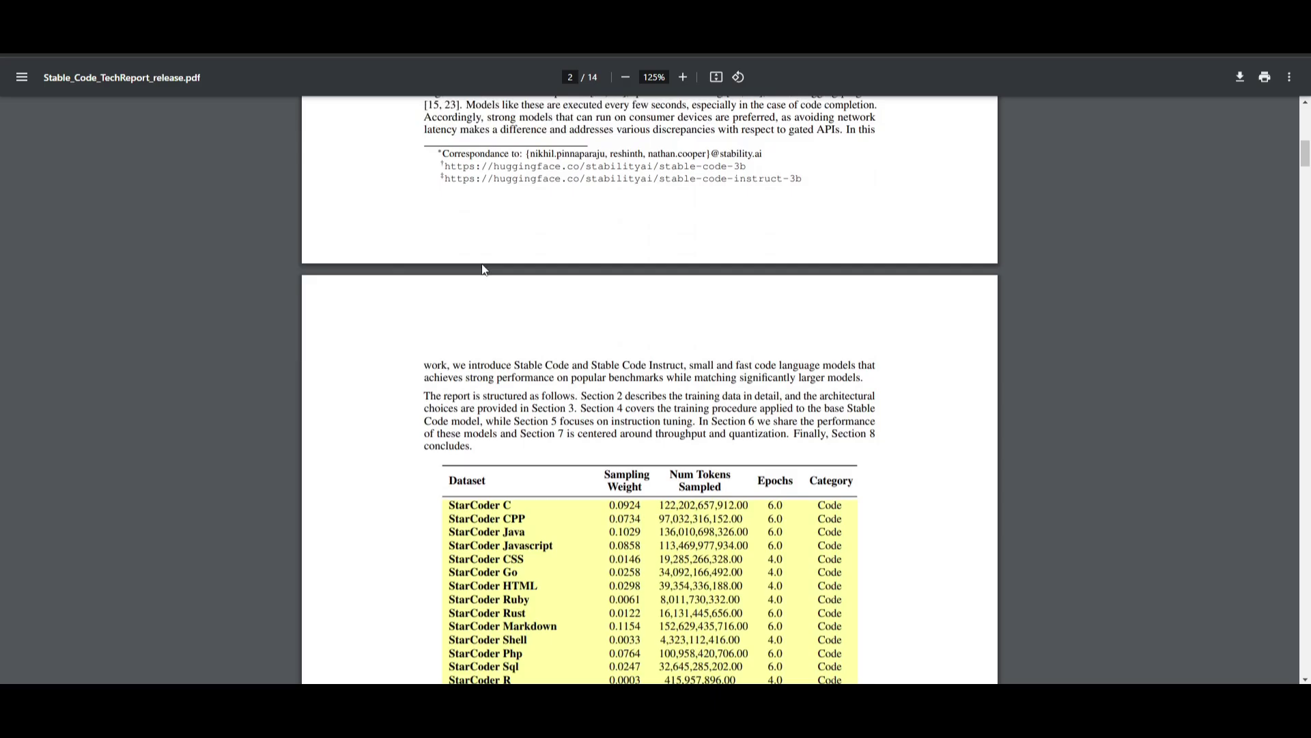
scroll(482, 269, down, 2)
scroll(481, 270, down, 3)
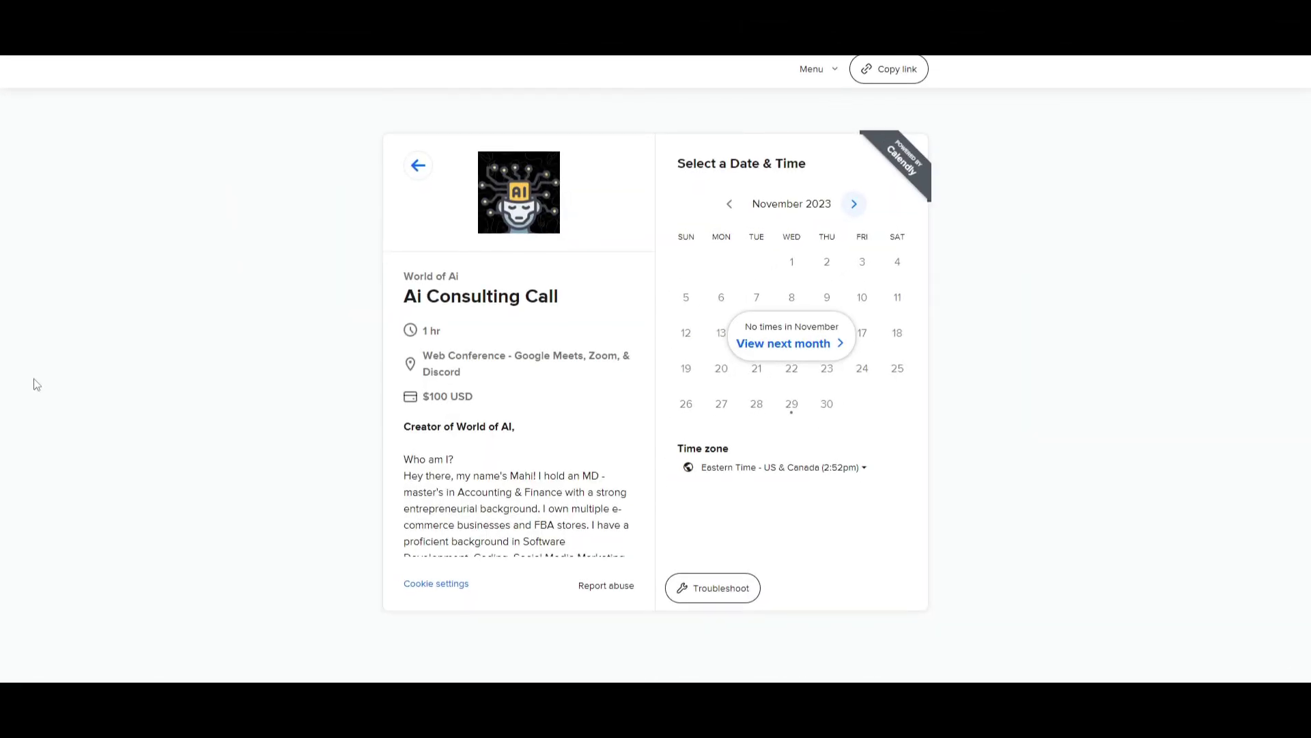
Step: Advance the Ai Consulting Call calendar to December 2023's bookable dates
click(853, 204)
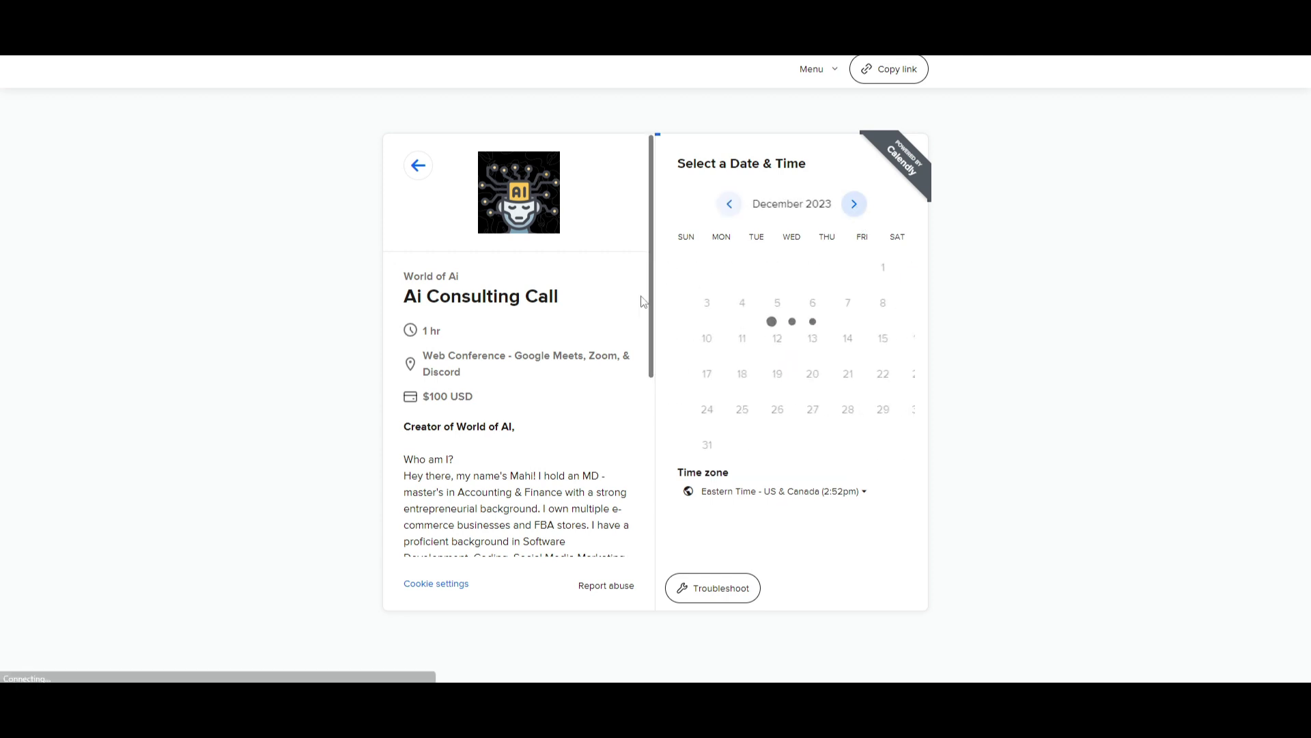
scroll(536, 448, down, 2)
scroll(536, 448, down, 5)
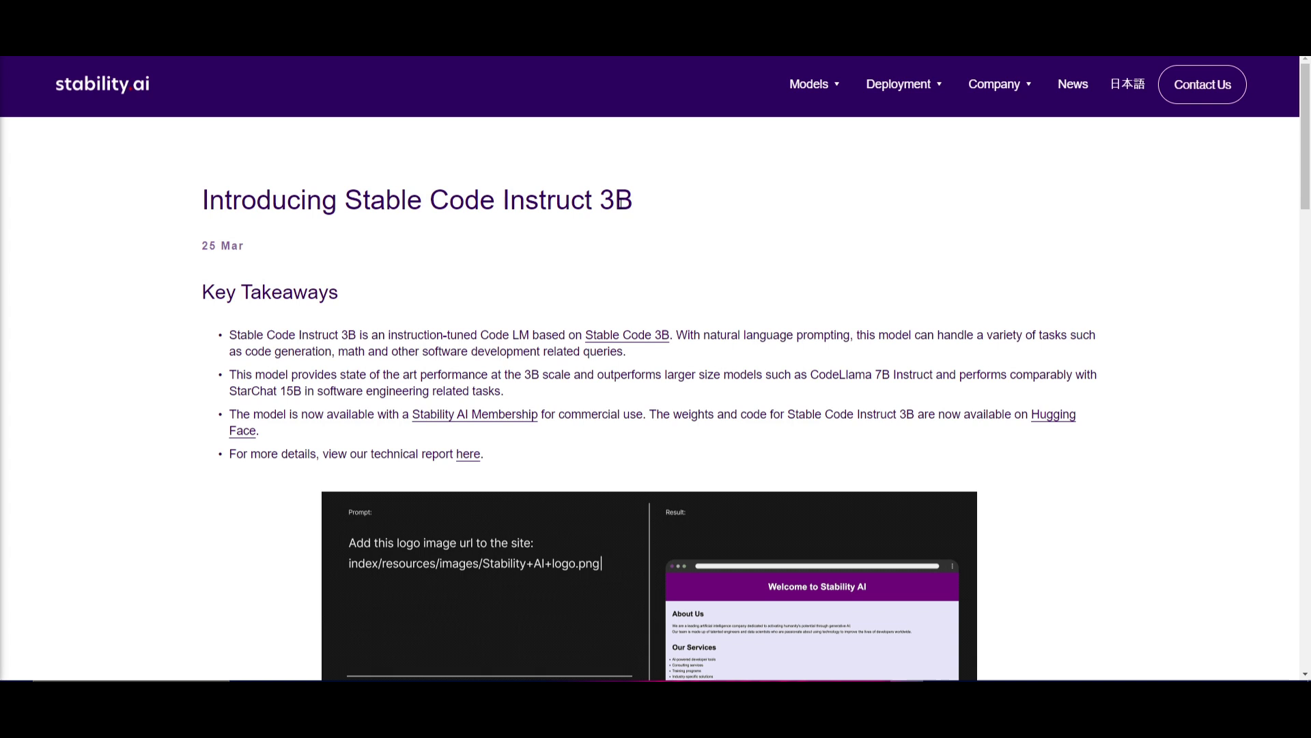
scroll(620, 201, down, 1)
scroll(604, 195, down, 1)
scroll(583, 205, down, 1)
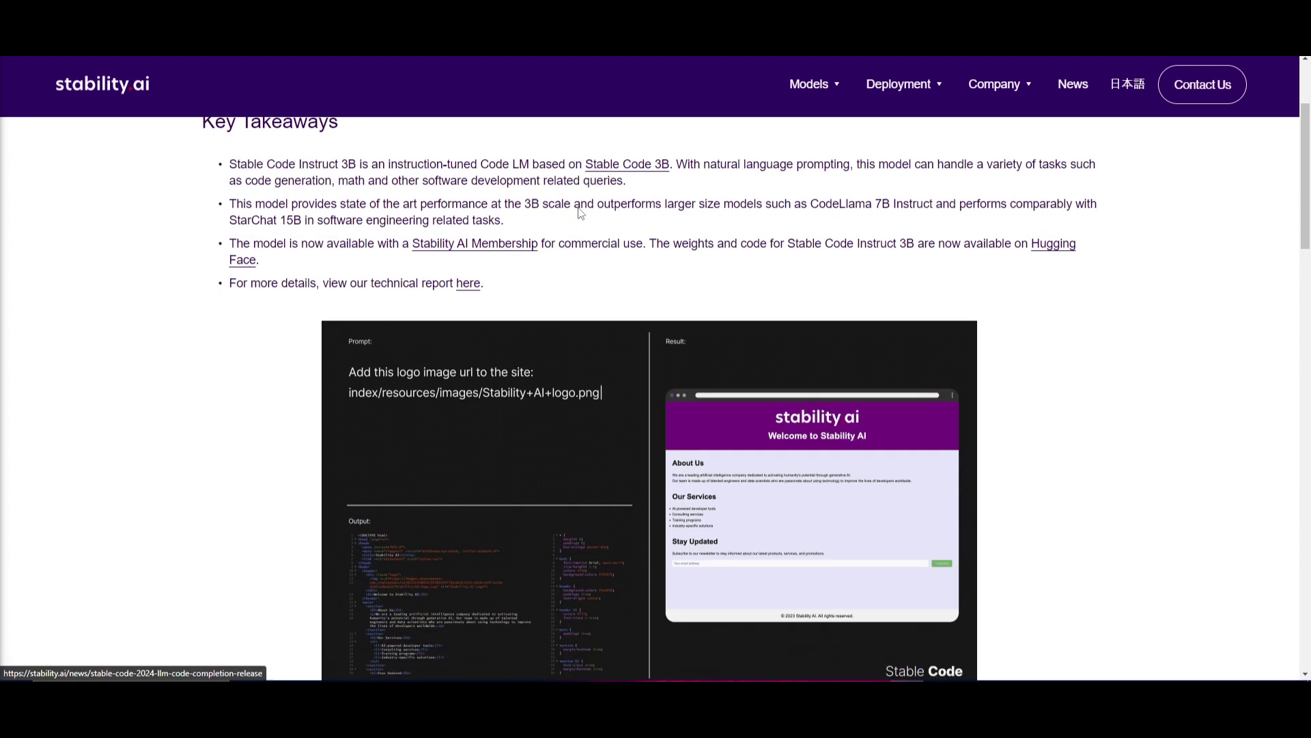
scroll(579, 212, down, 1)
scroll(486, 228, down, 1)
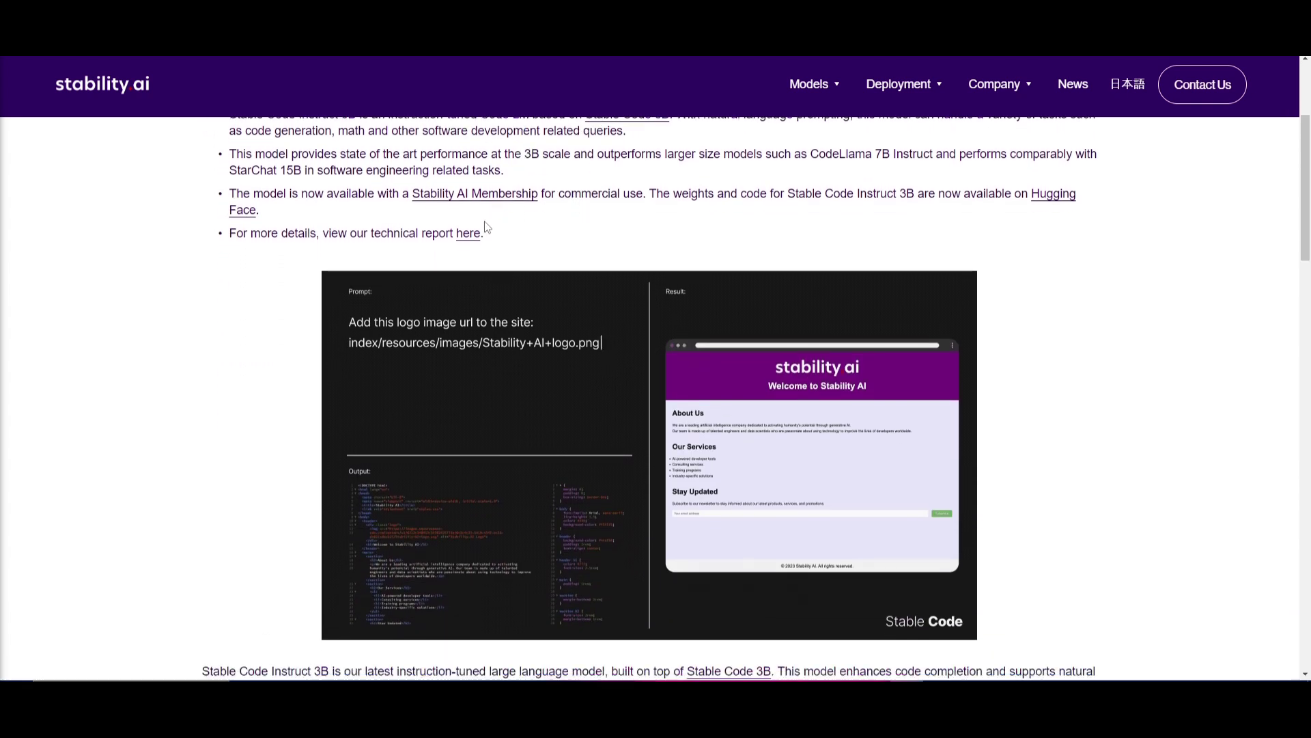
scroll(492, 220, down, 1)
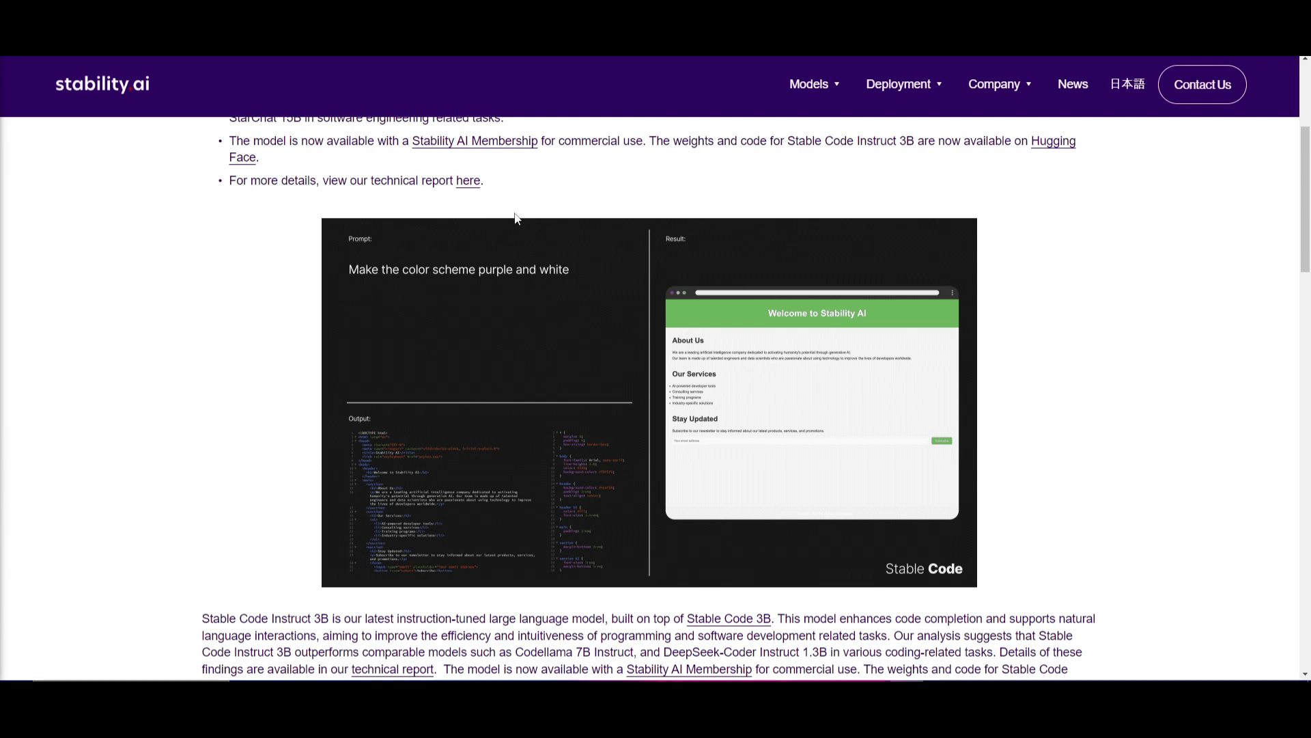
scroll(546, 264, up, 2)
scroll(558, 305, up, 2)
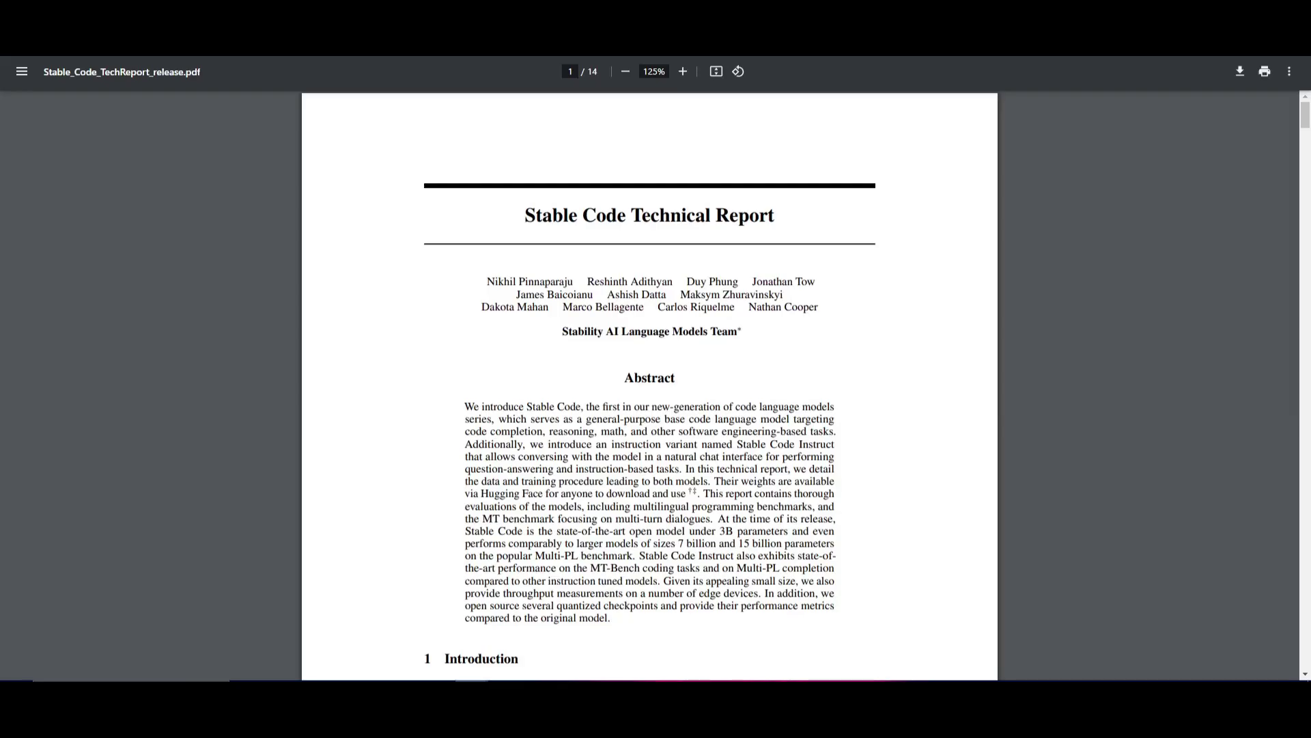
scroll(588, 288, down, 4)
scroll(589, 287, down, 4)
scroll(590, 286, down, 4)
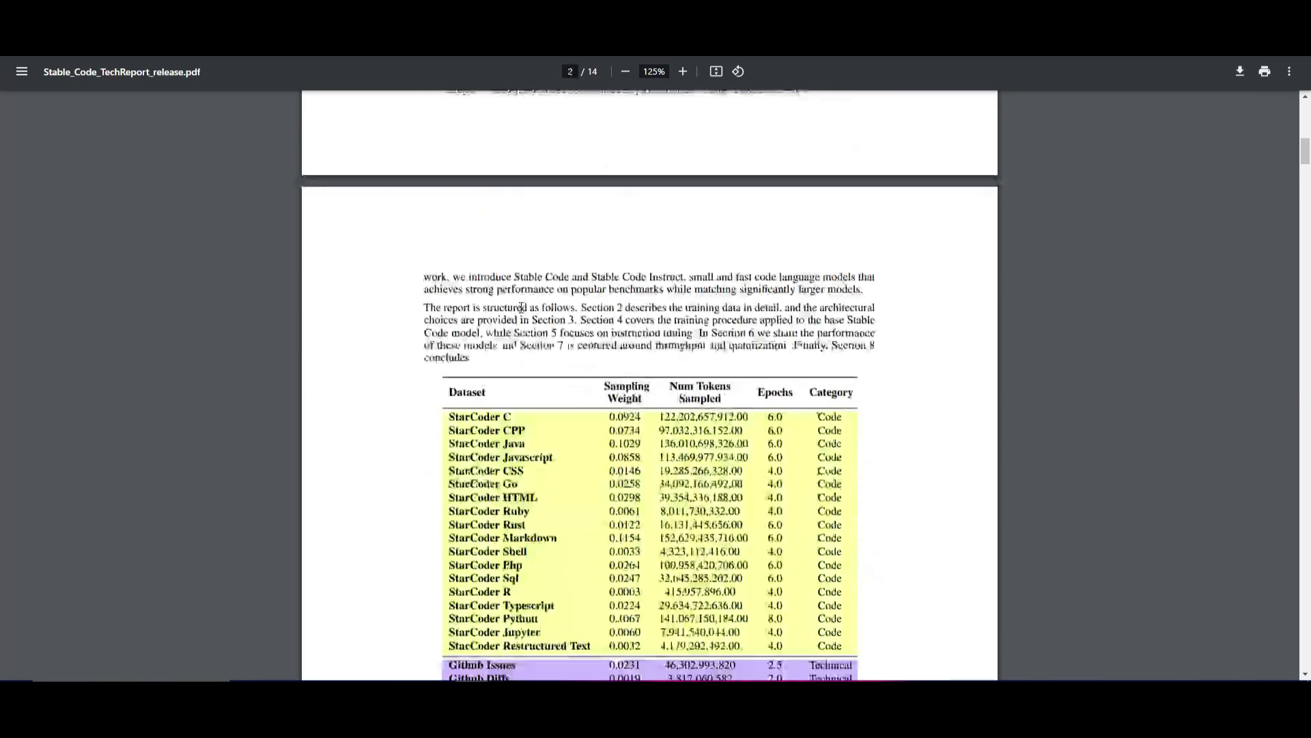
scroll(525, 291, down, 4)
scroll(525, 290, down, 3)
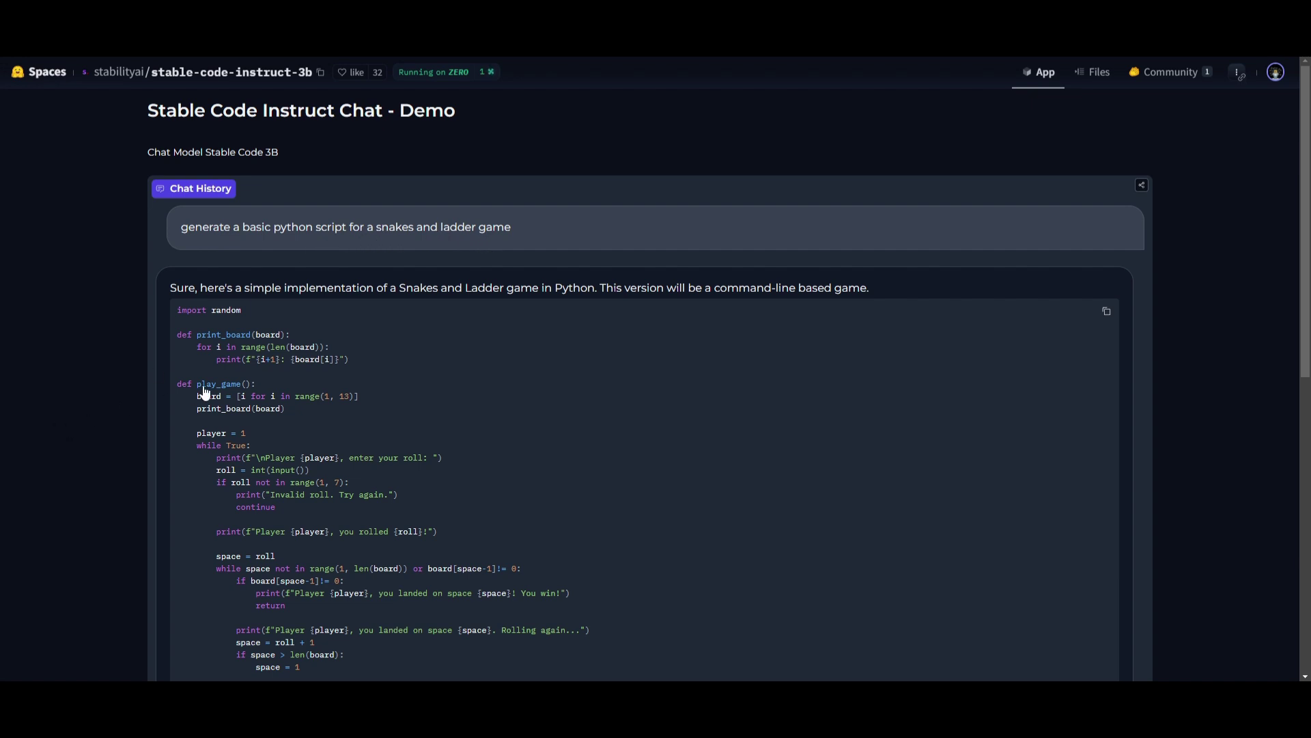
scroll(205, 393, down, 2)
scroll(206, 394, down, 2)
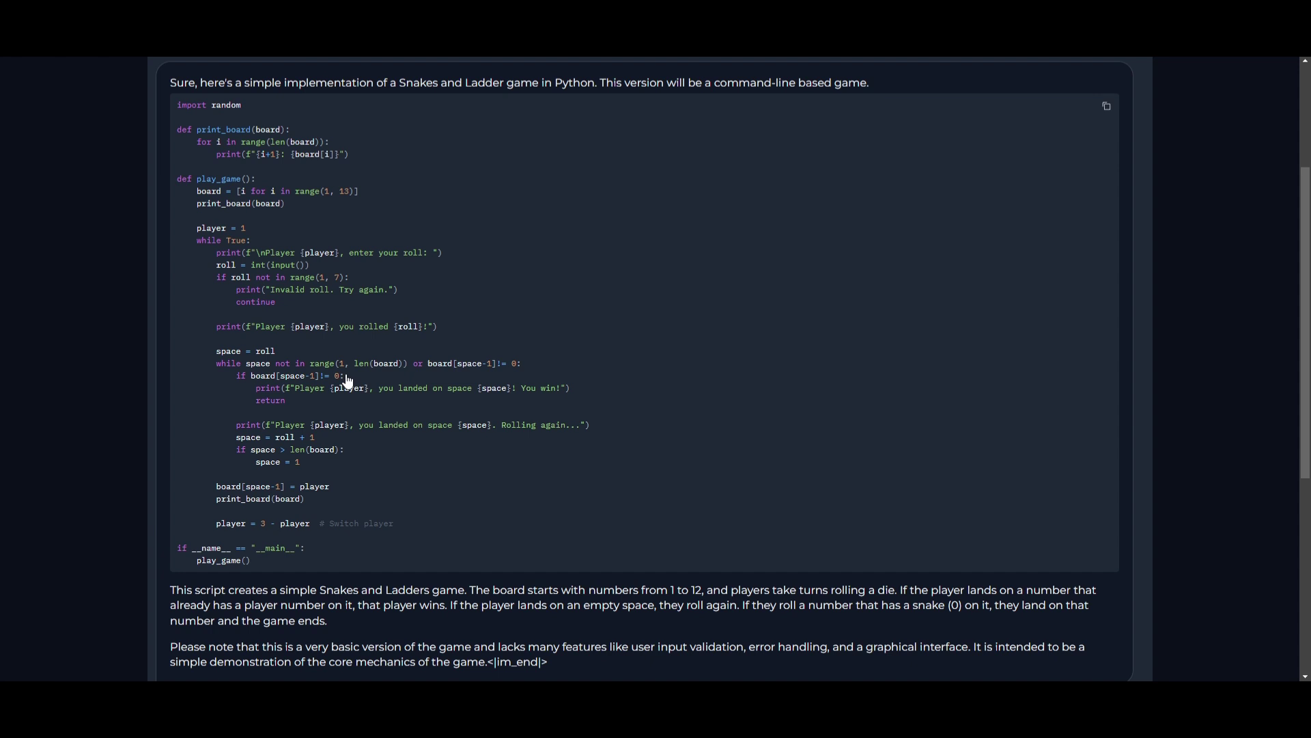
scroll(419, 548, down, 1)
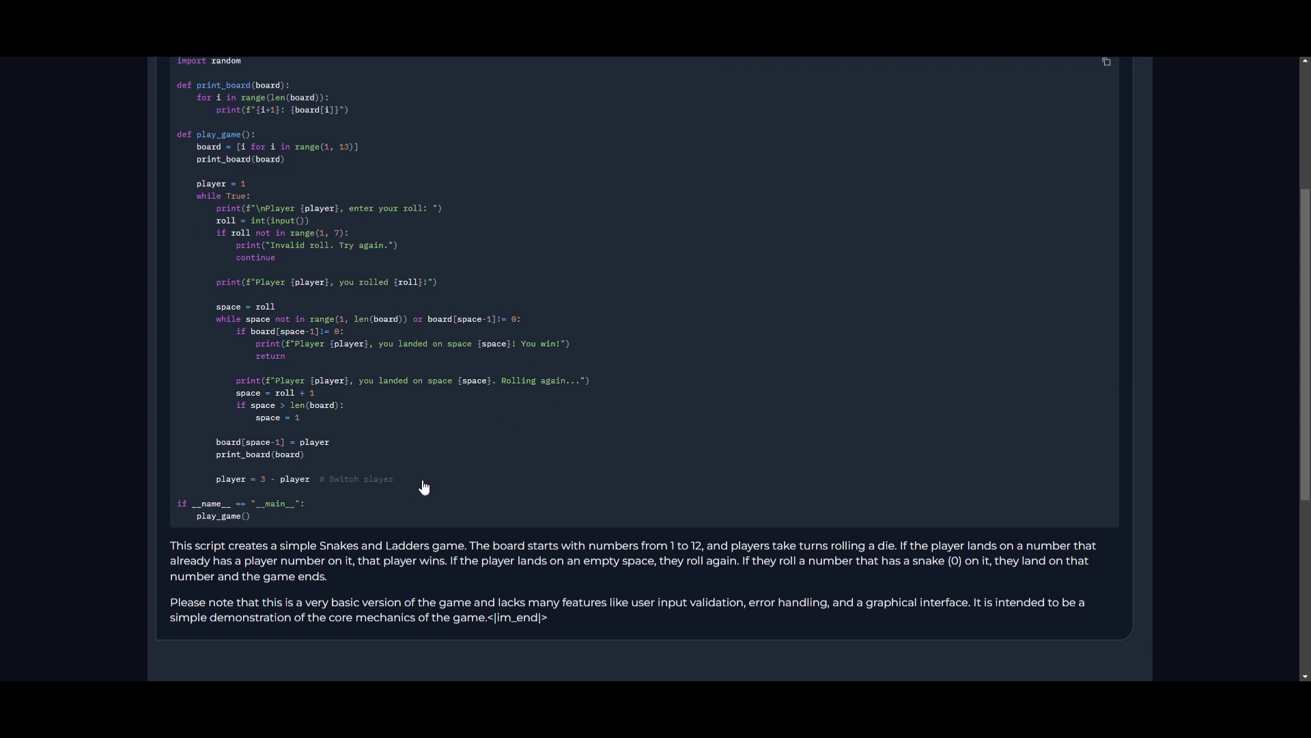
scroll(420, 548, down, 2)
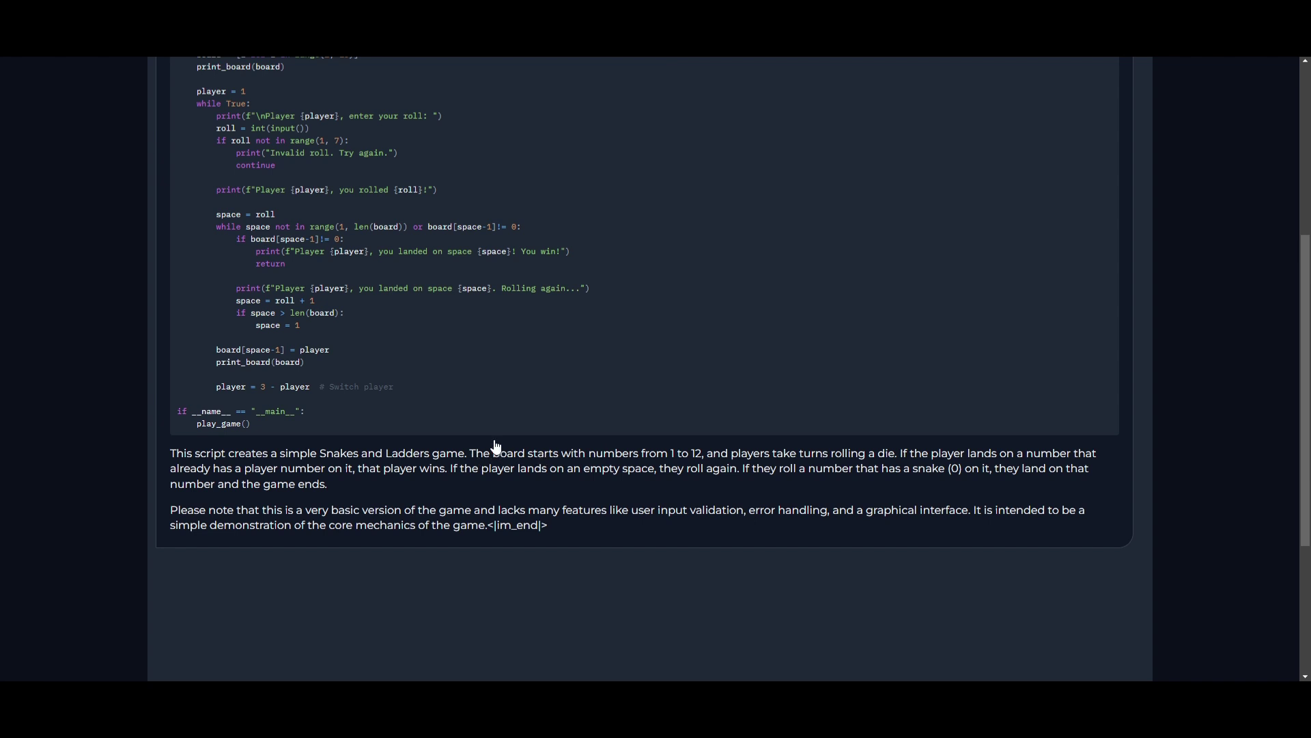
scroll(421, 471, up, 3)
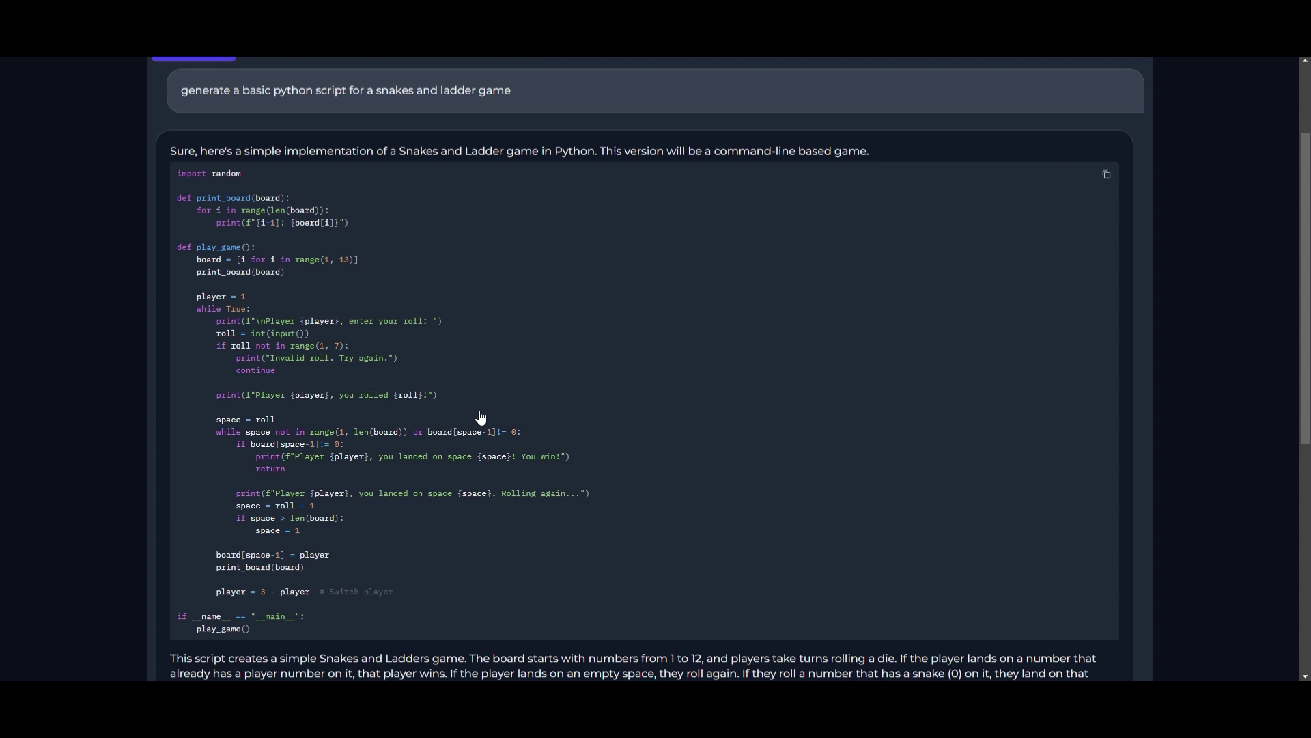
scroll(433, 428, up, 3)
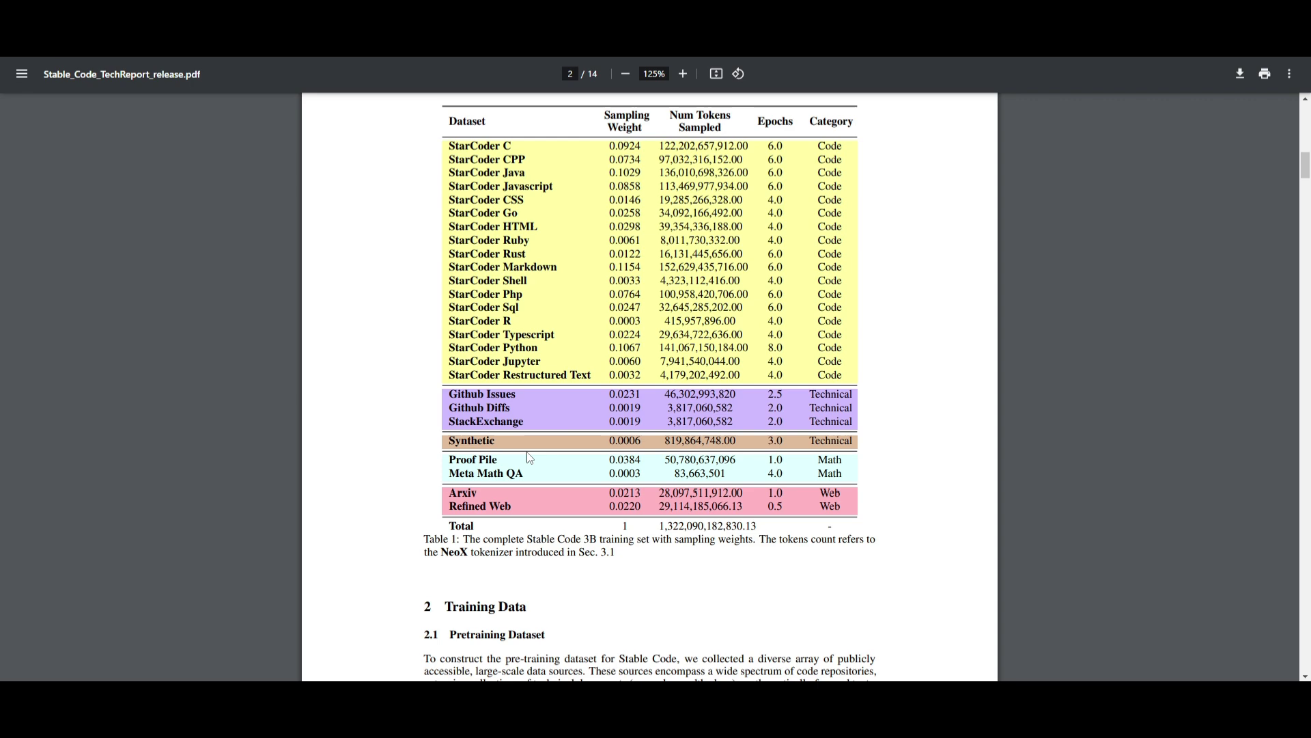
scroll(528, 457, up, 2)
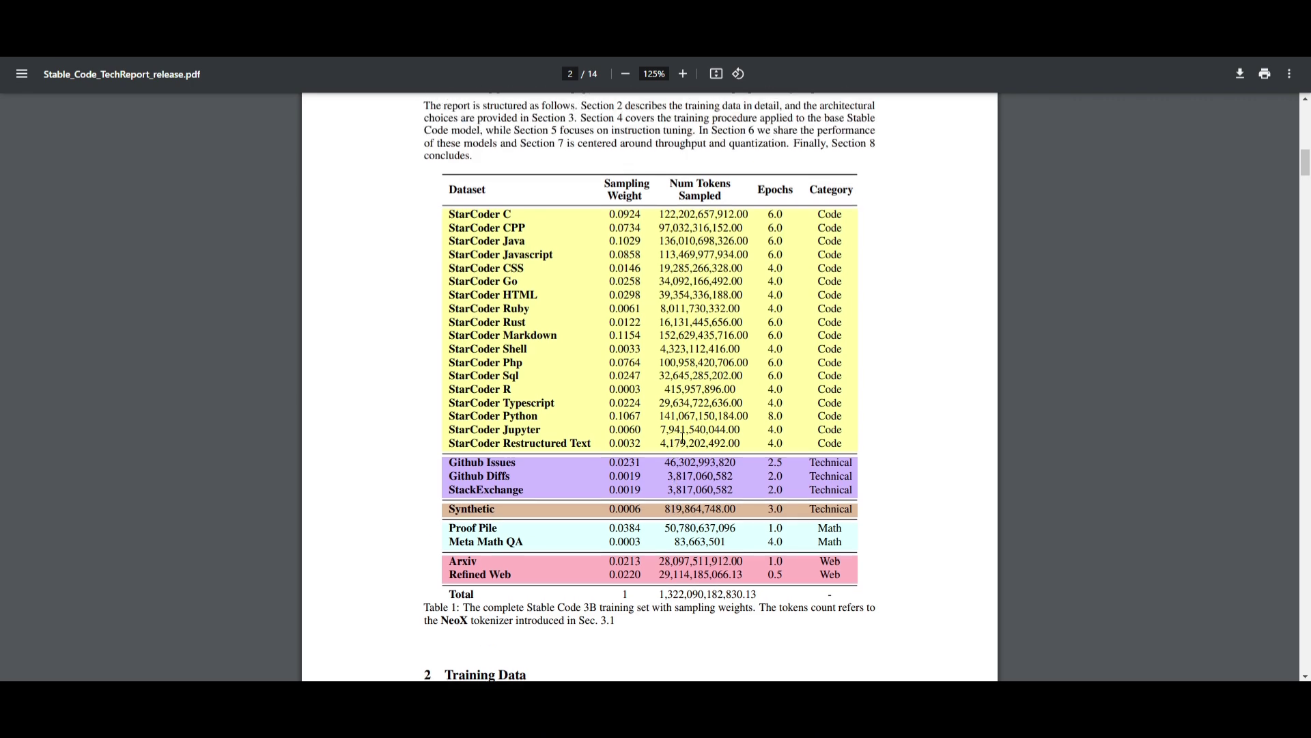
scroll(677, 438, up, 3)
scroll(680, 436, up, 3)
scroll(683, 434, up, 3)
scroll(683, 434, up, 3)
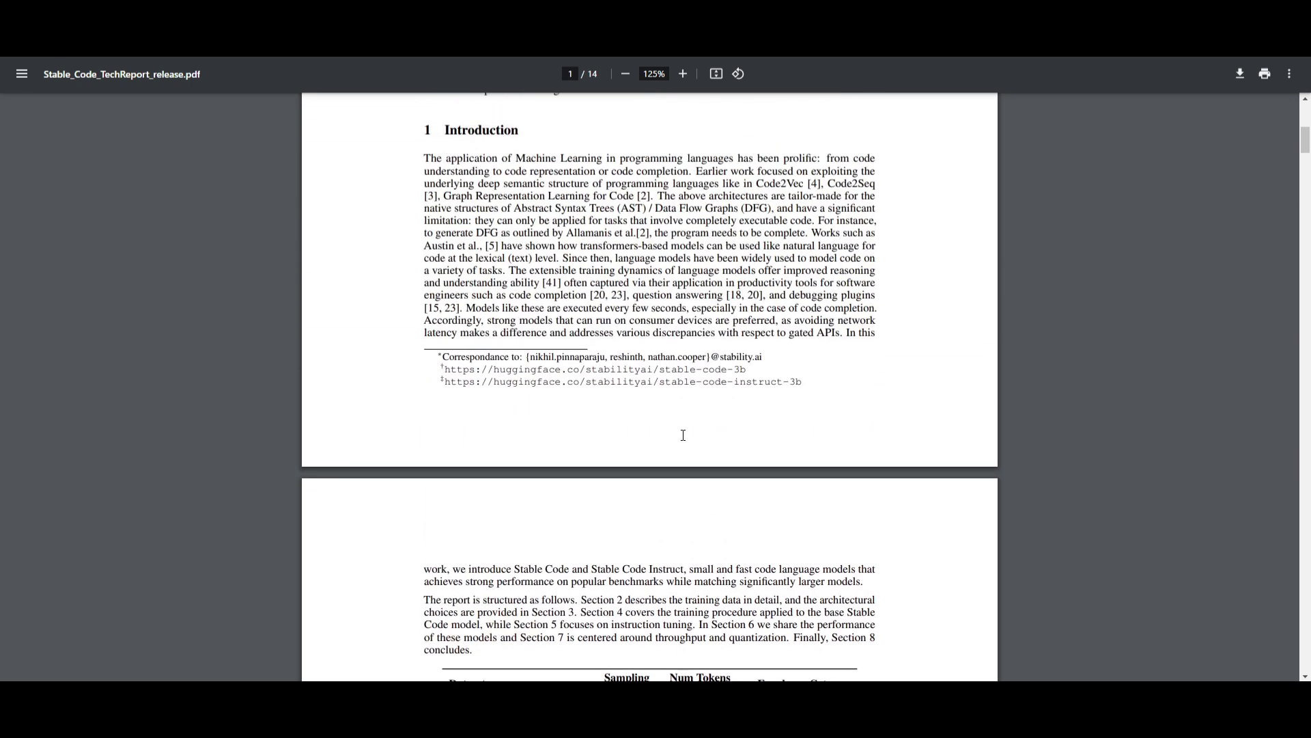
scroll(683, 435, up, 3)
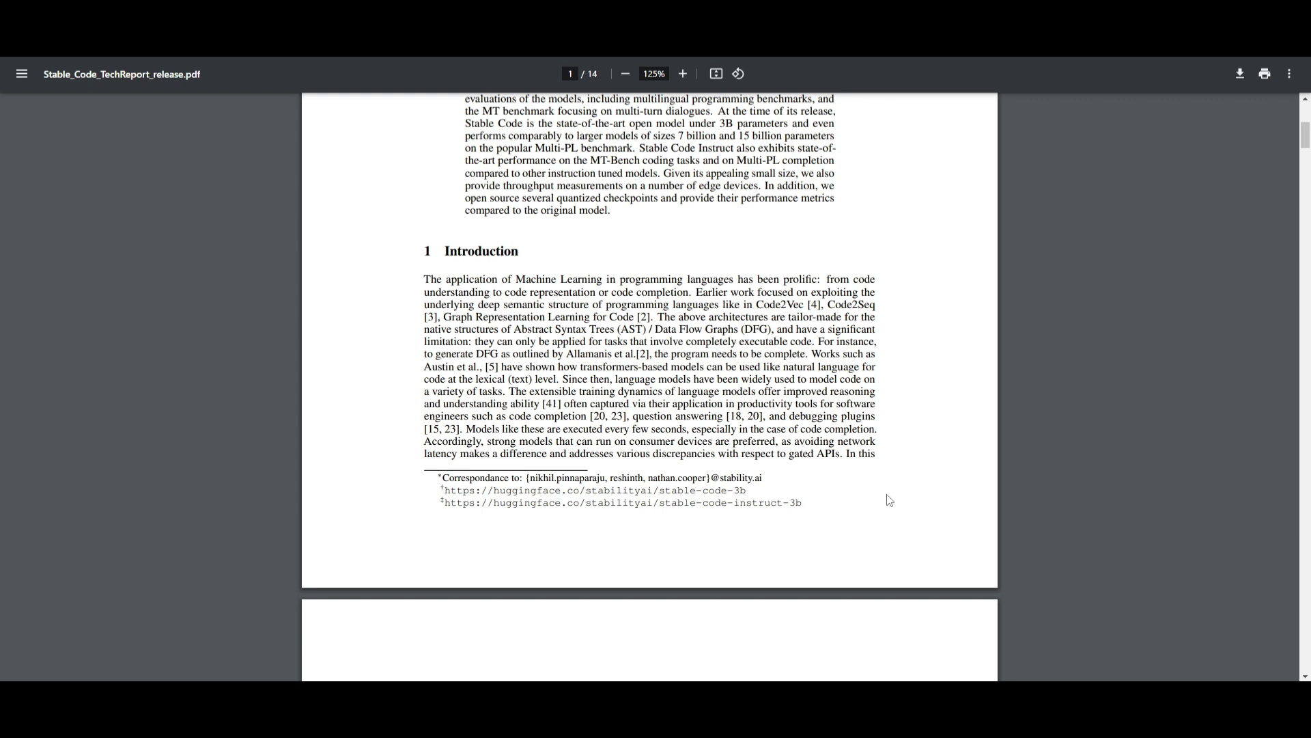
scroll(889, 496, up, 3)
scroll(889, 496, up, 3)
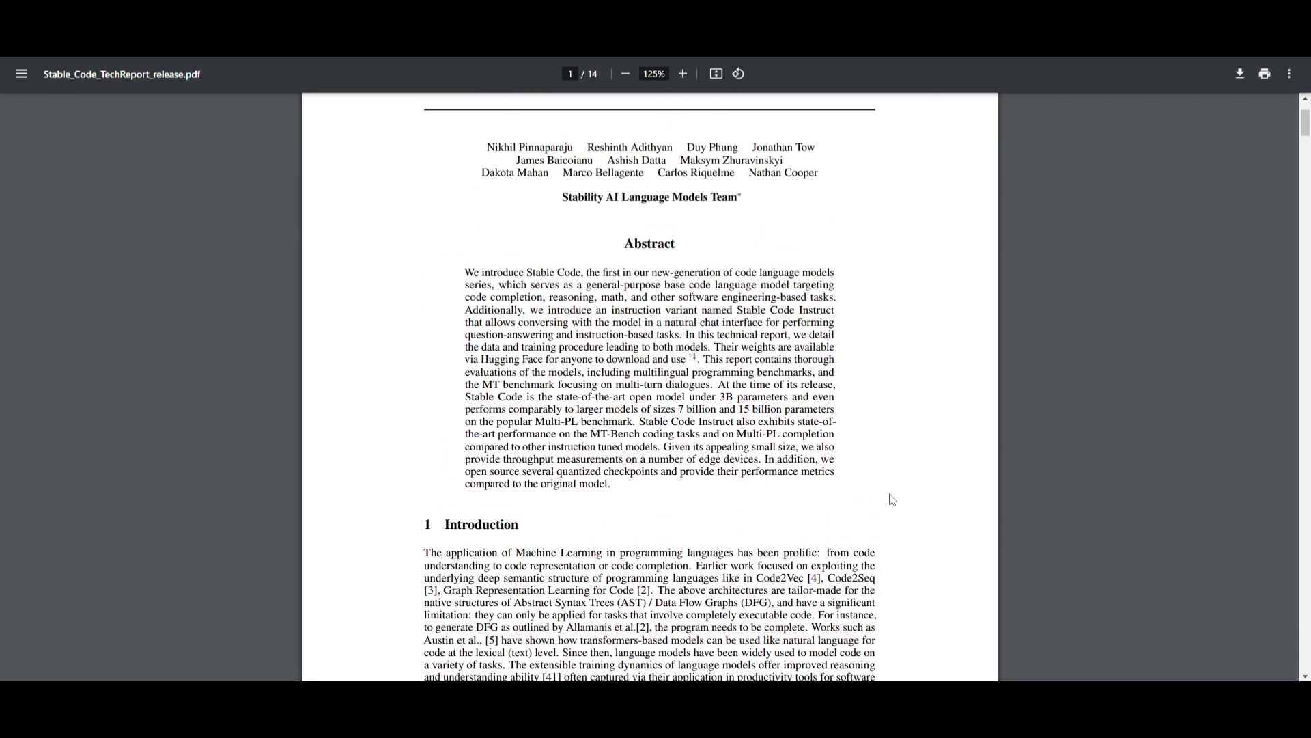
scroll(900, 498, down, 3)
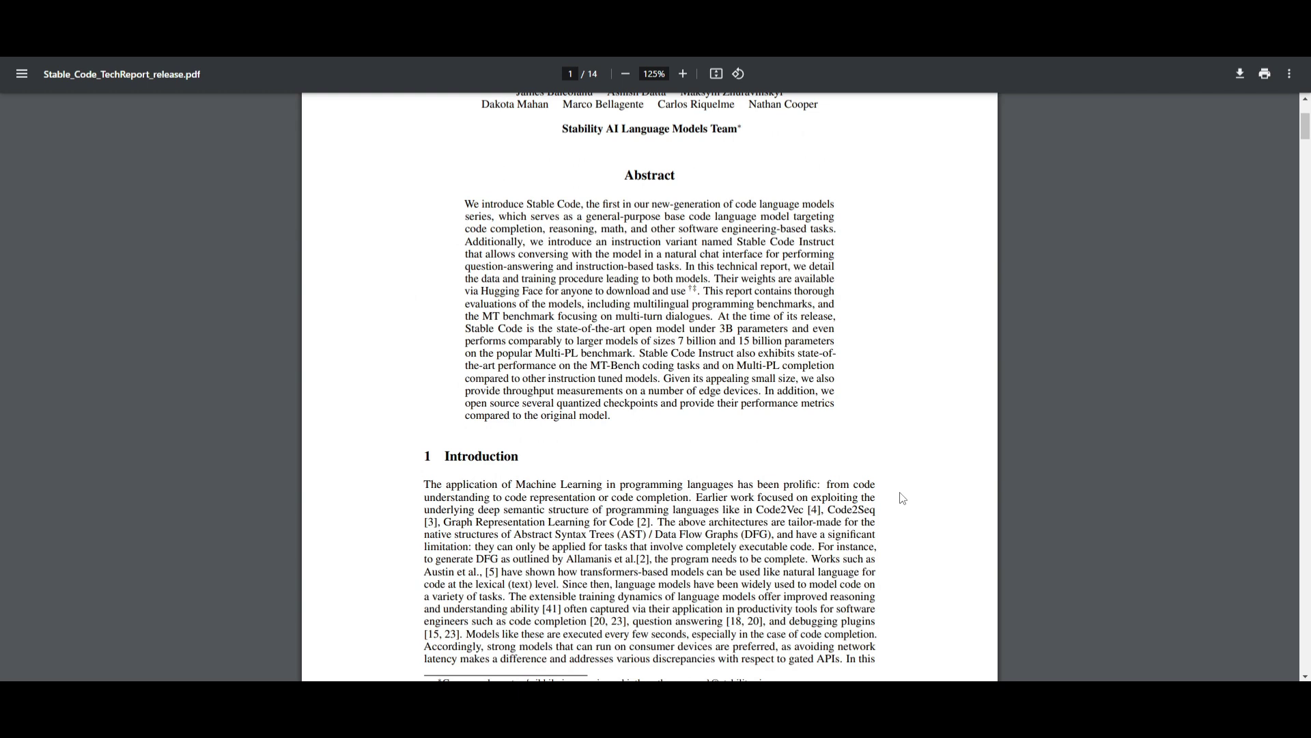
scroll(902, 498, down, 2)
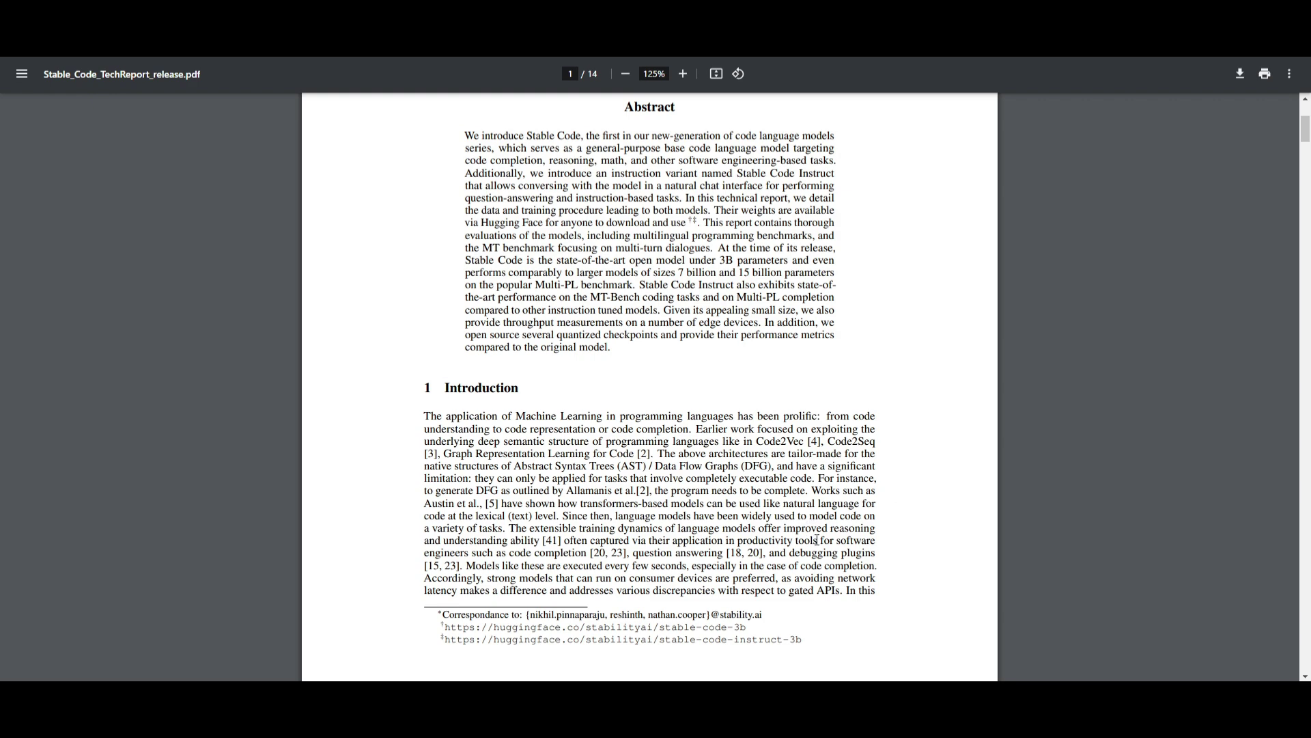
scroll(818, 538, down, 3)
scroll(817, 538, down, 3)
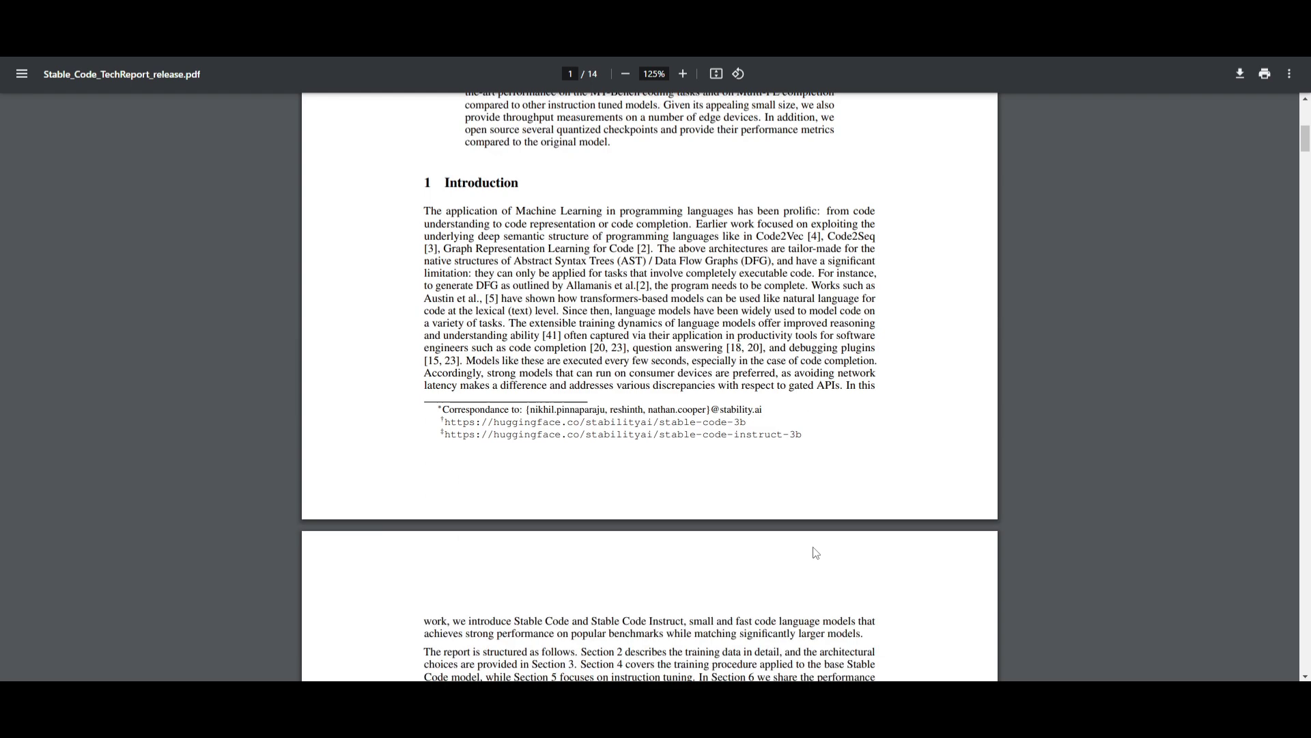
scroll(817, 538, down, 3)
scroll(818, 538, down, 3)
scroll(809, 543, down, 3)
scroll(808, 544, down, 3)
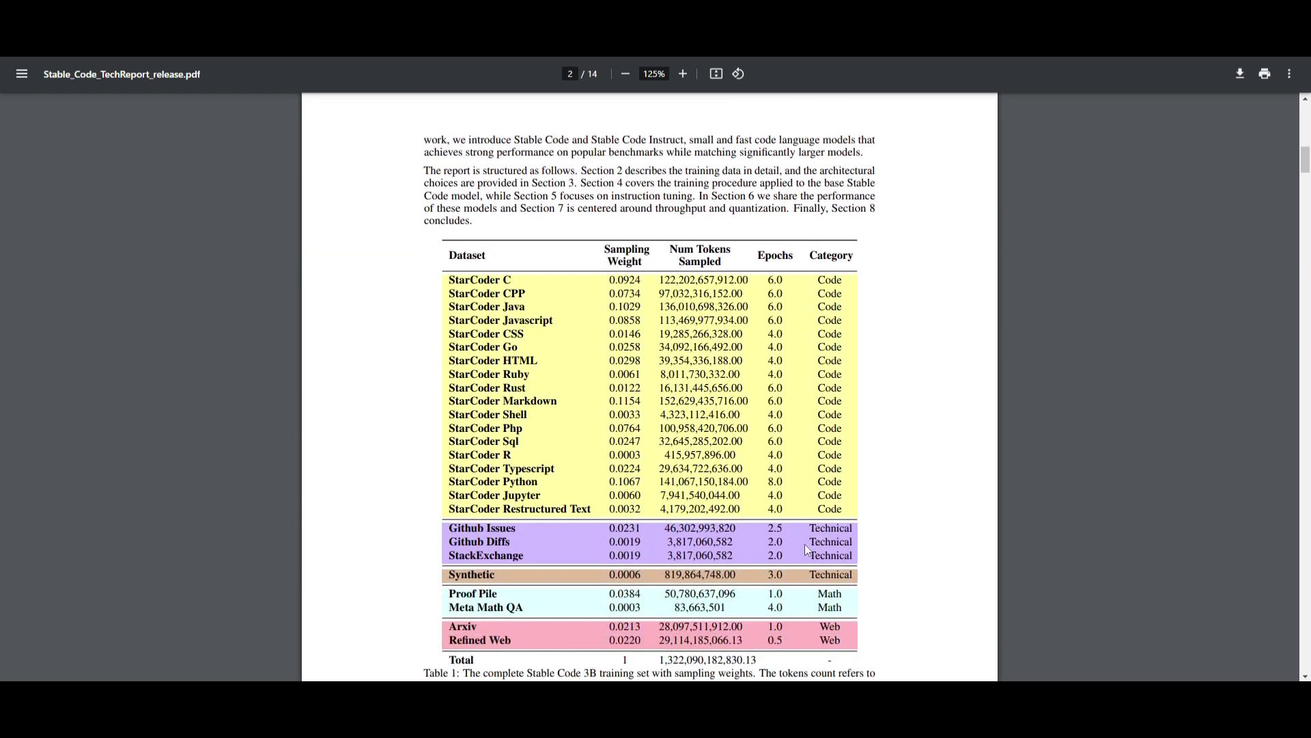
scroll(808, 543, down, 2)
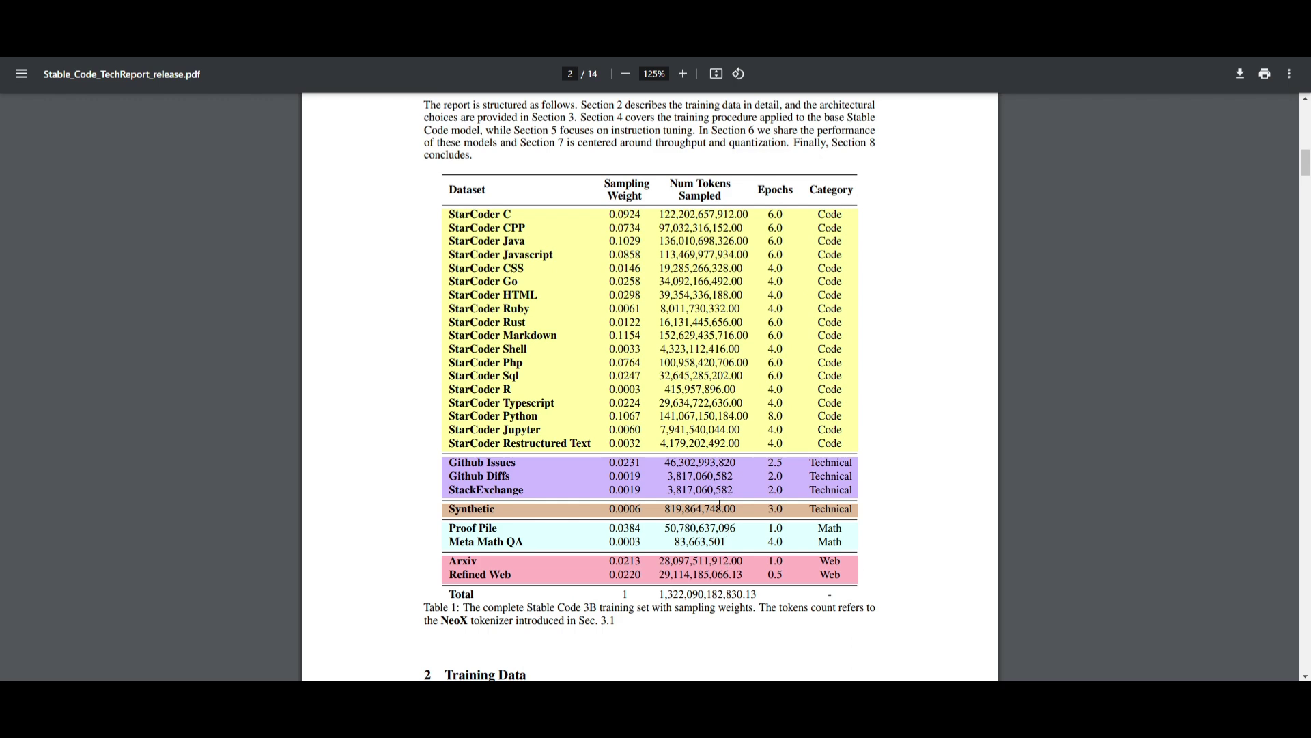
scroll(720, 500, down, 3)
scroll(720, 499, down, 3)
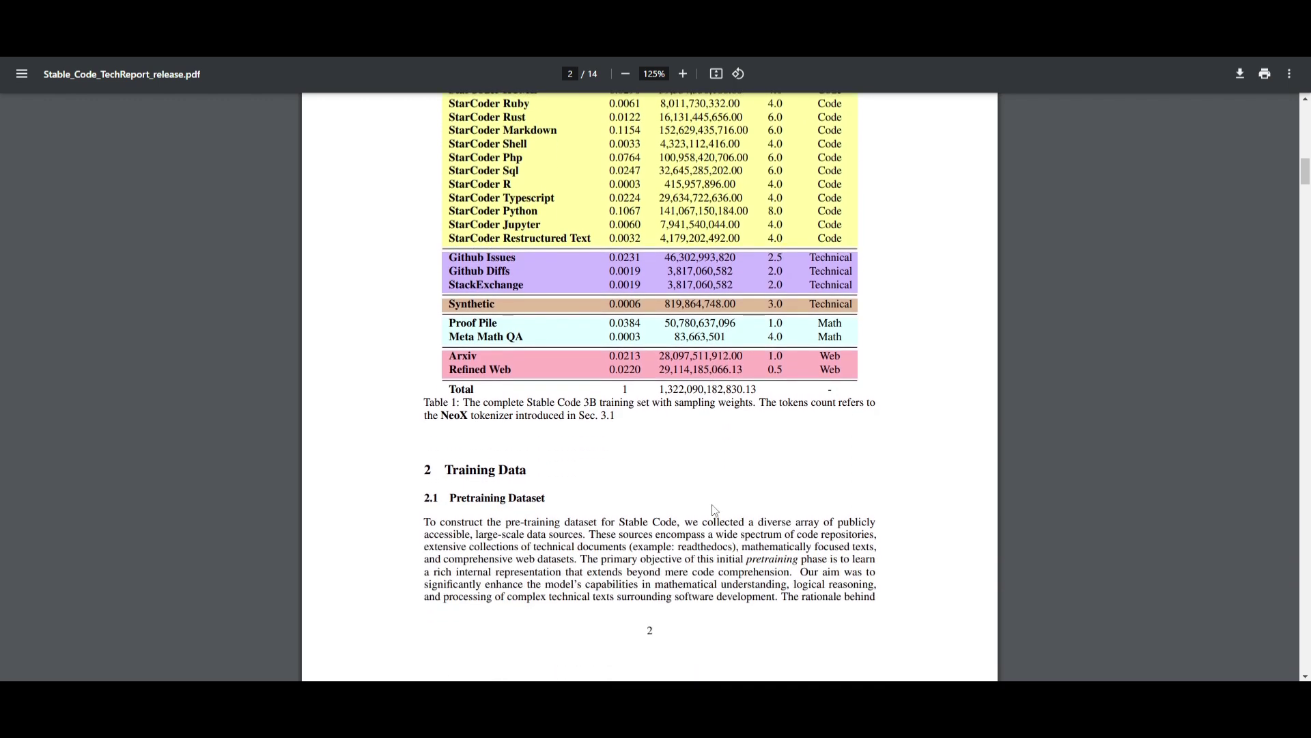
scroll(718, 511, down, 2)
scroll(718, 511, down, 1)
scroll(709, 497, down, 3)
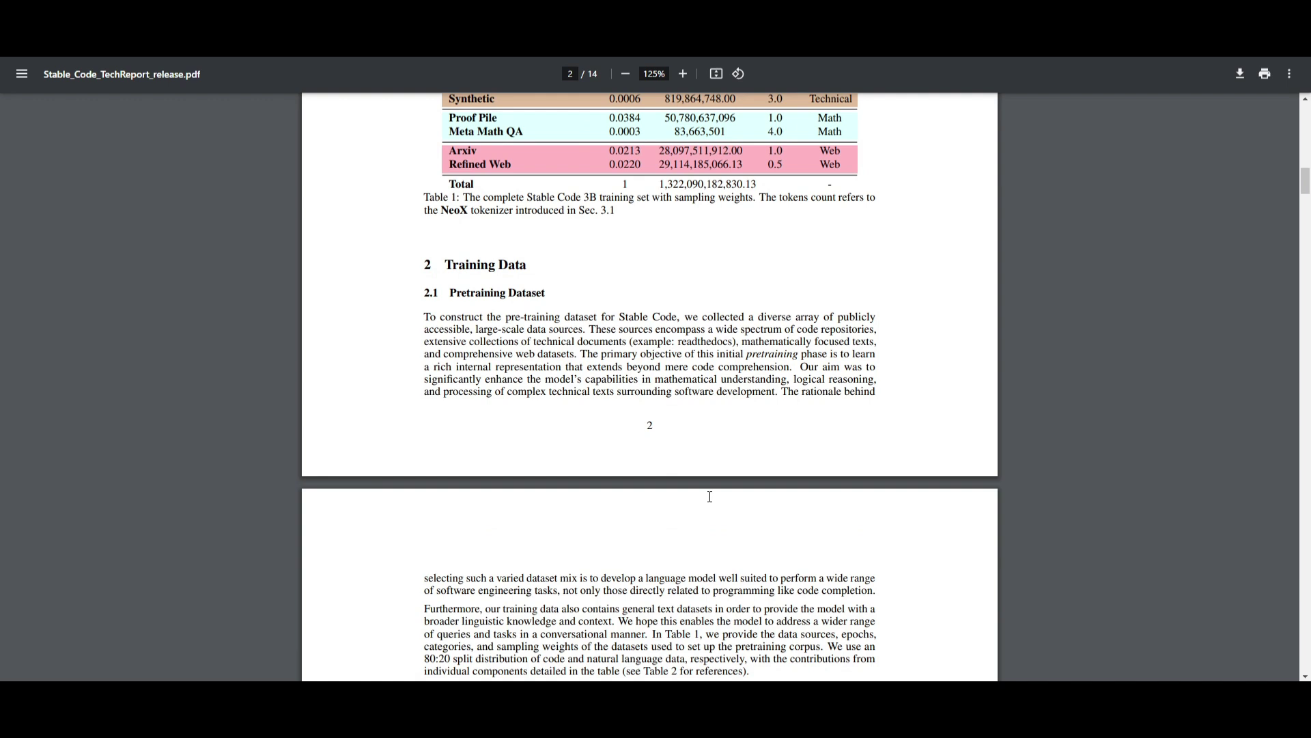
scroll(710, 512, down, 3)
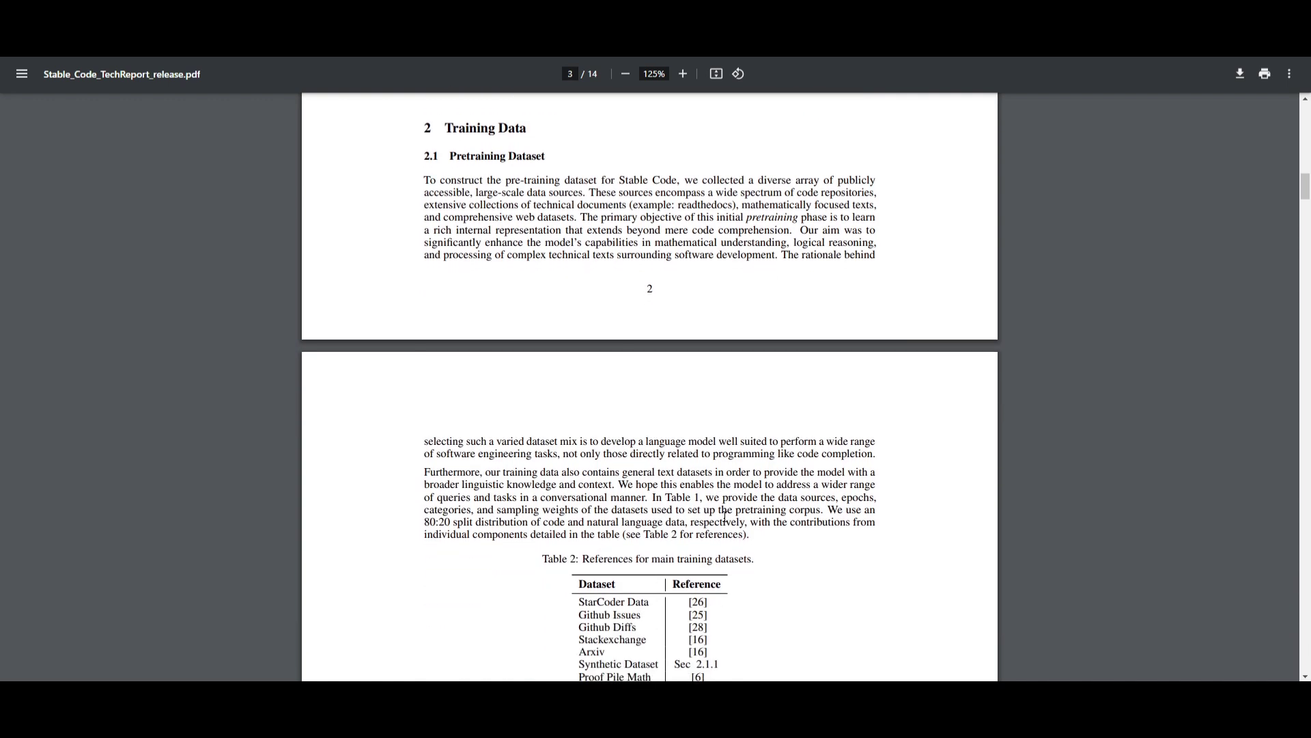
scroll(726, 512, down, 2)
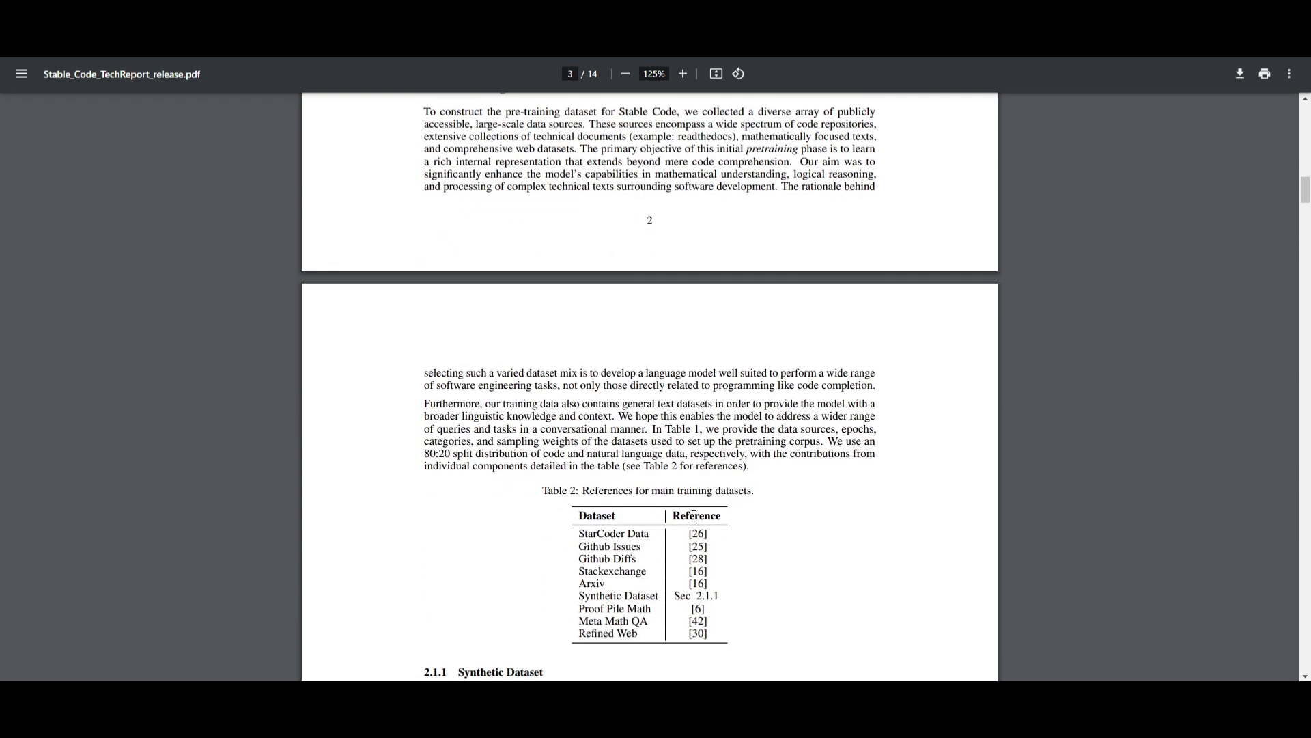
scroll(696, 517, down, 2)
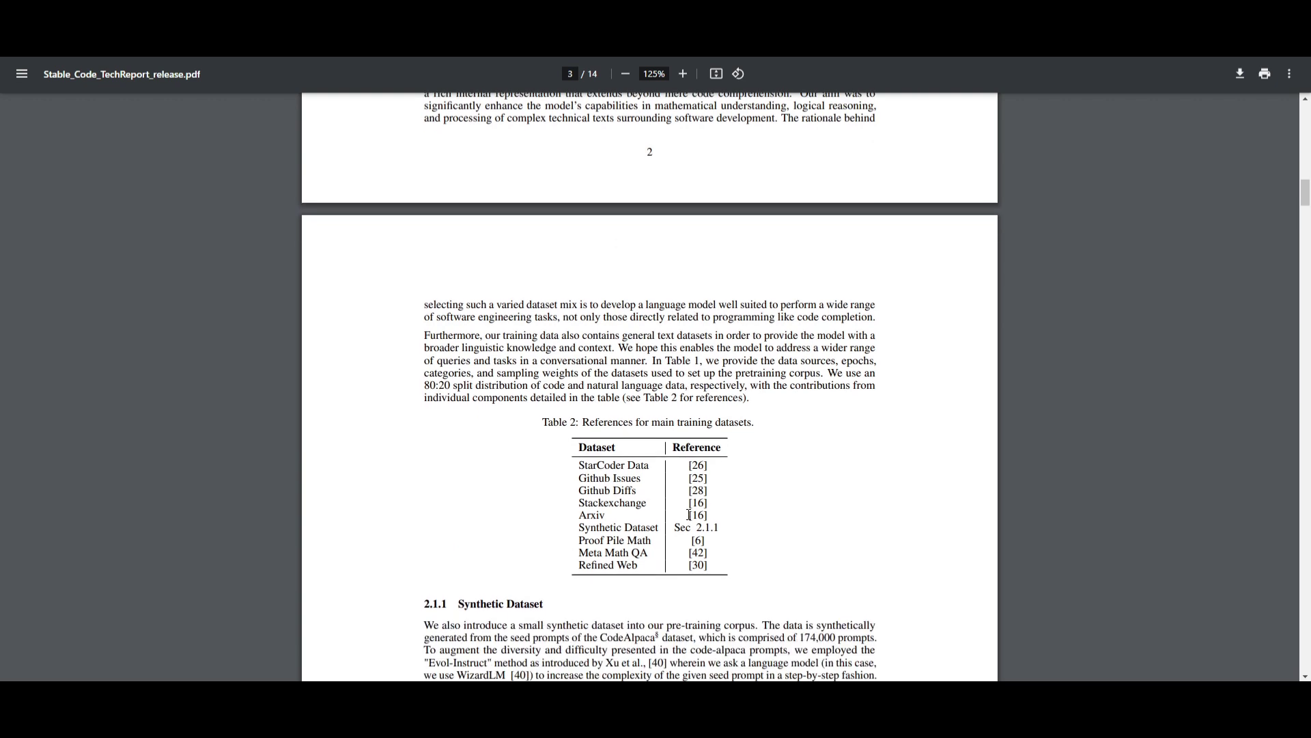
scroll(688, 513, down, 3)
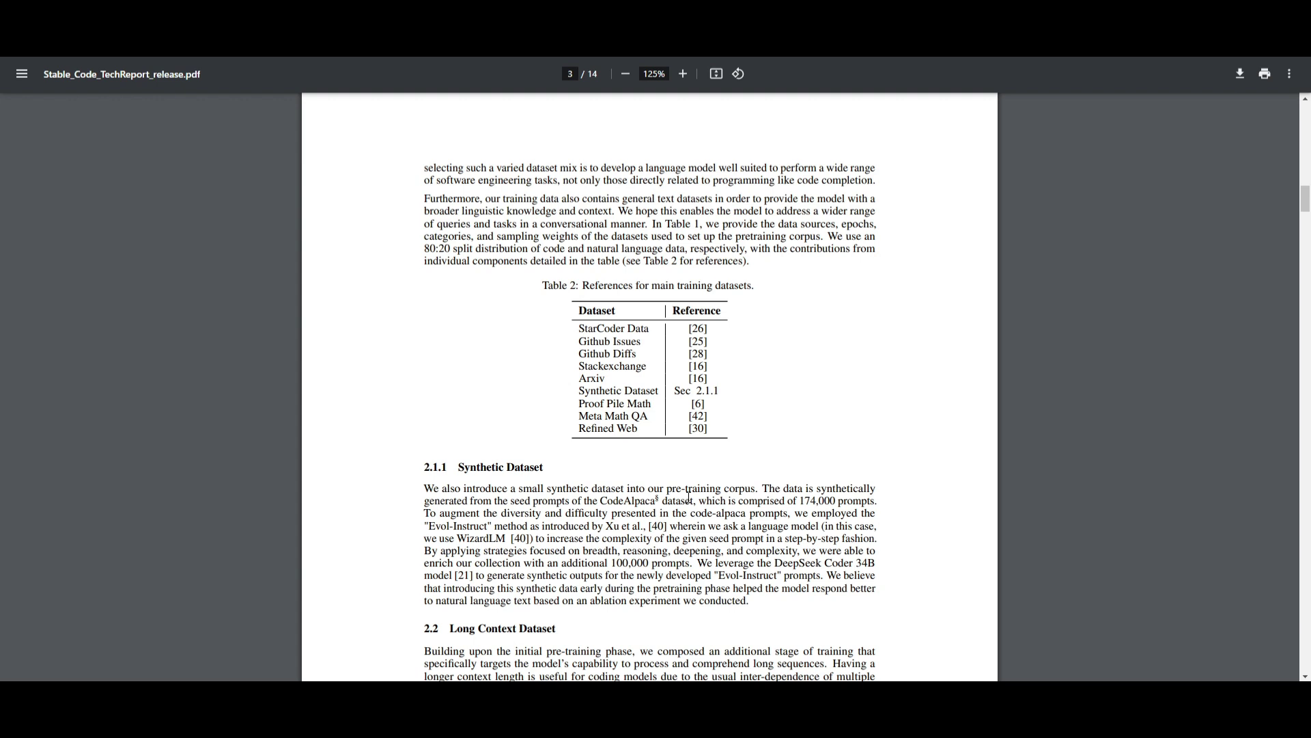
scroll(689, 494, down, 2)
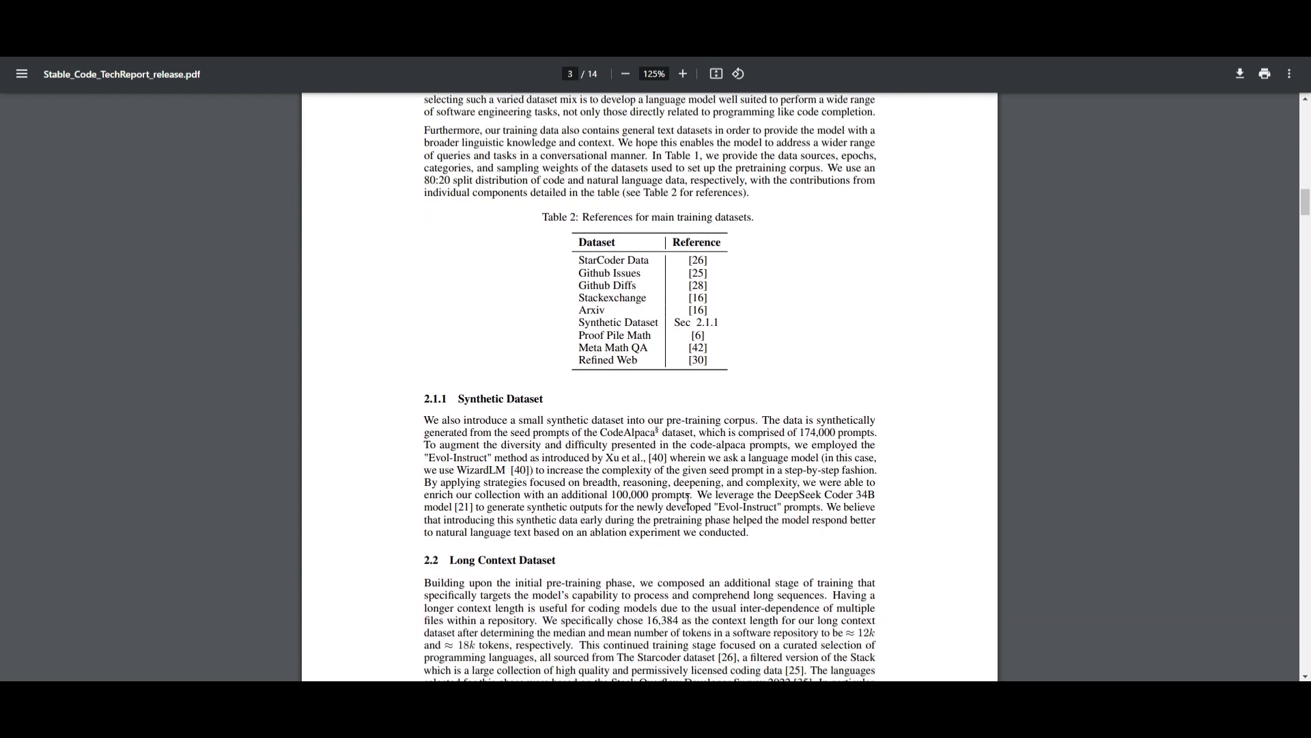
scroll(689, 496, down, 2)
scroll(697, 502, down, 2)
scroll(701, 504, down, 2)
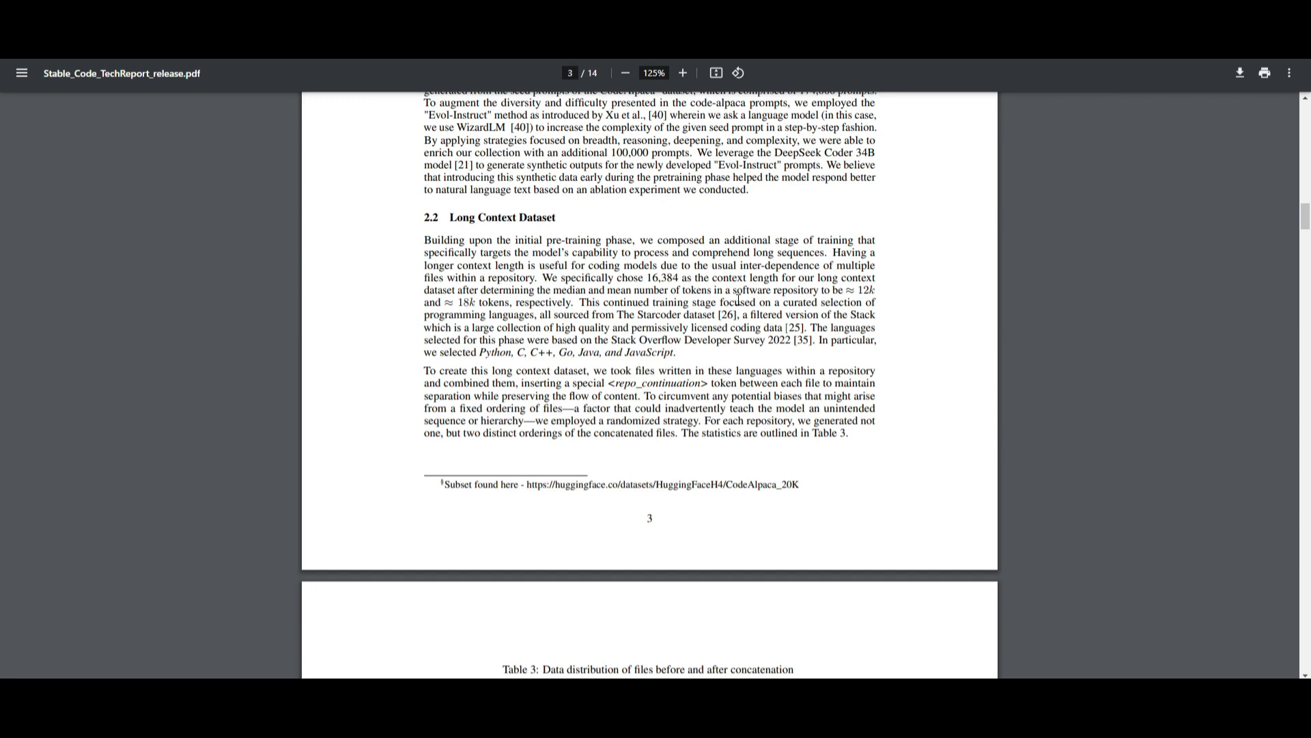
scroll(690, 306, down, 2)
scroll(666, 322, down, 2)
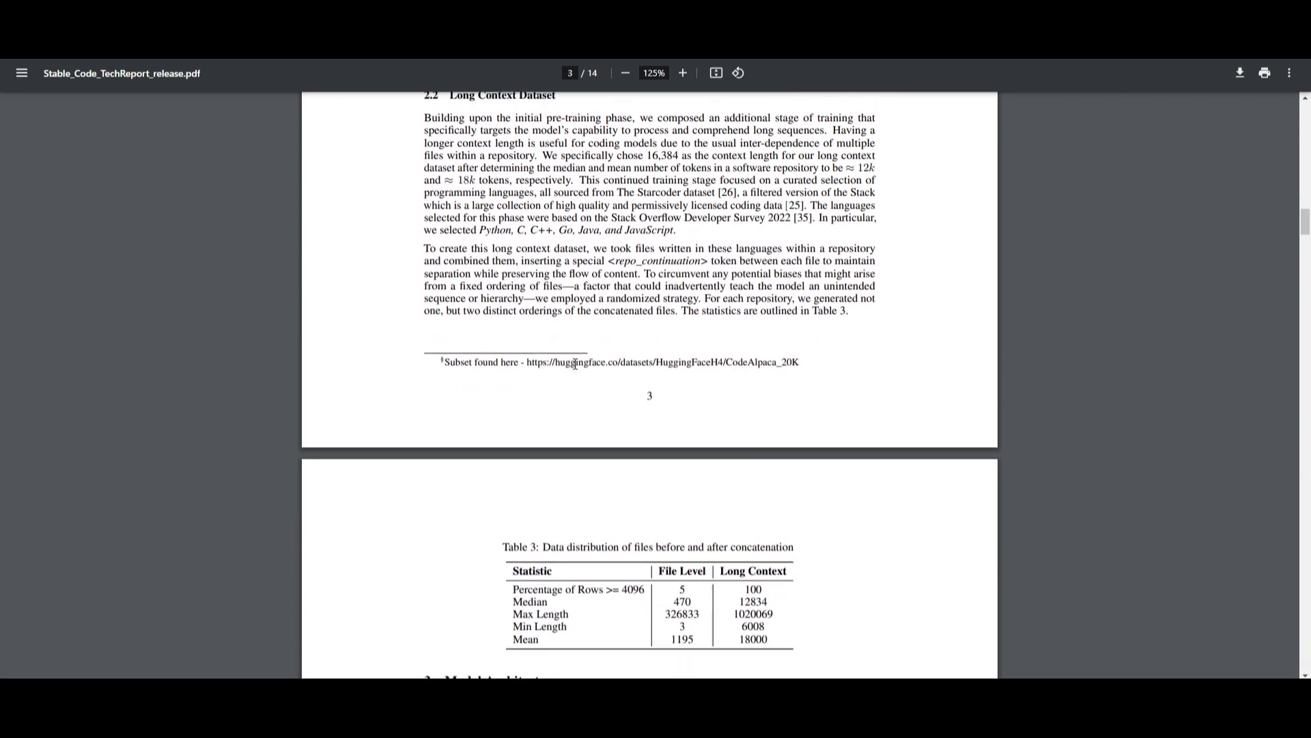
scroll(599, 338, down, 2)
scroll(600, 338, down, 2)
scroll(590, 323, down, 2)
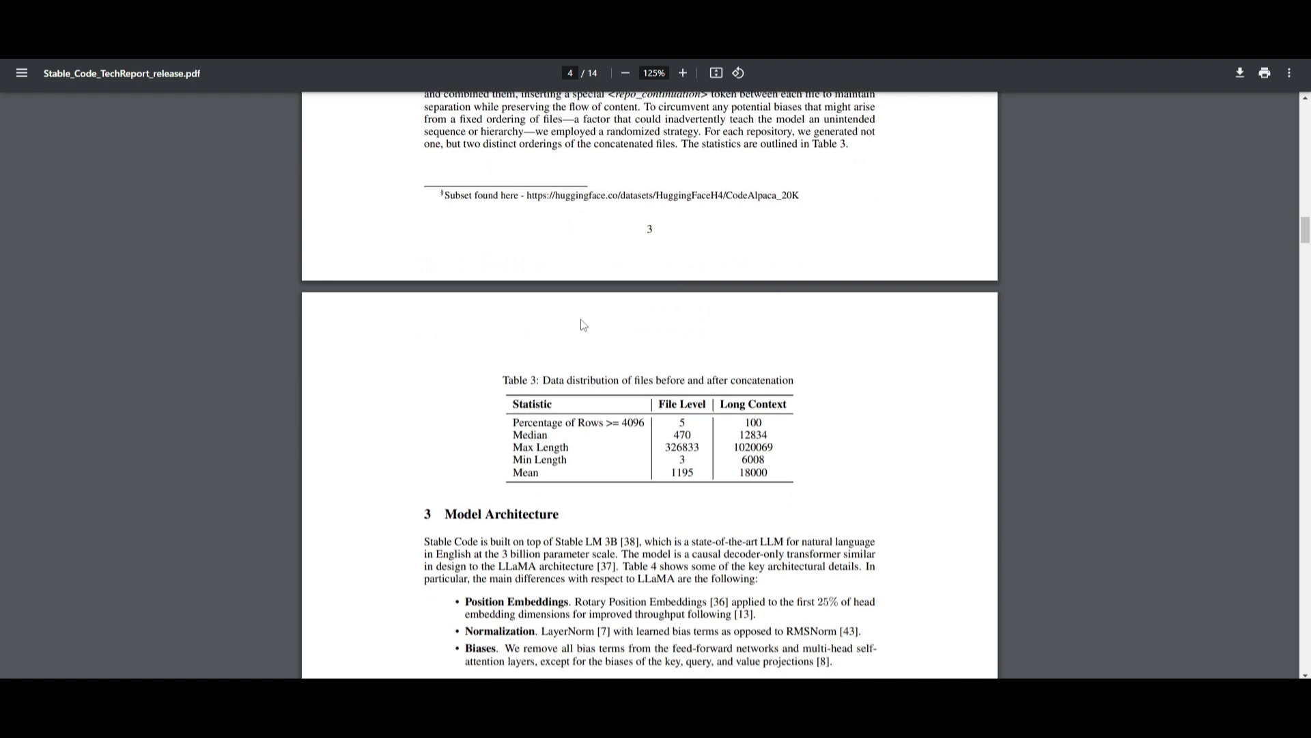
scroll(580, 318, down, 2)
scroll(581, 318, down, 1)
scroll(581, 318, down, 2)
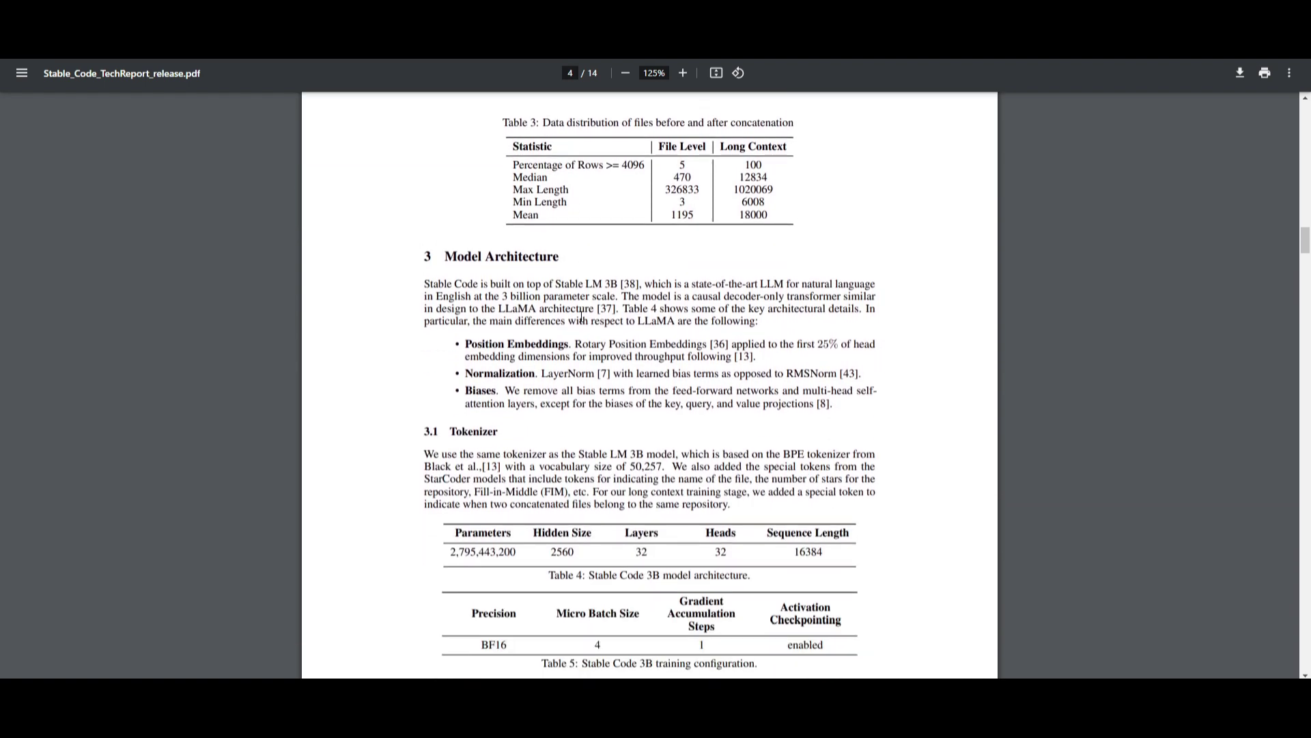
scroll(581, 317, down, 2)
scroll(581, 318, down, 1)
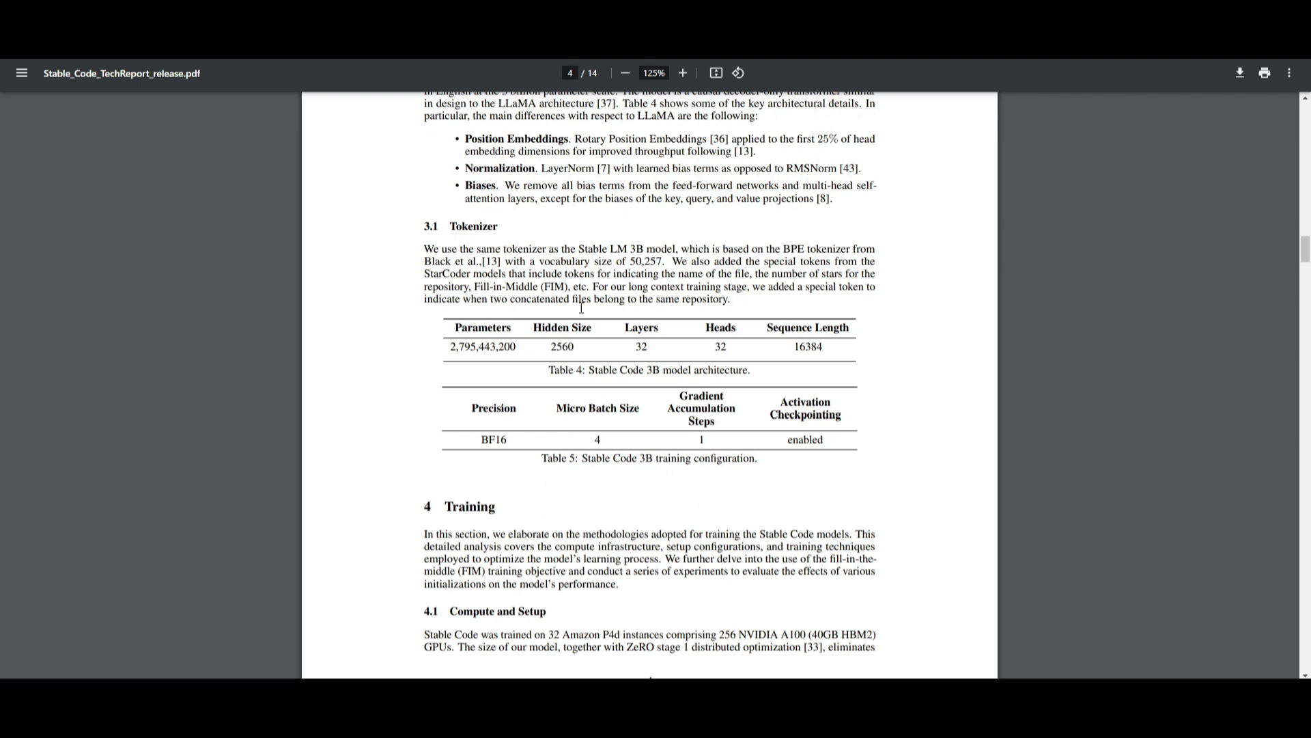
scroll(581, 303, down, 2)
scroll(581, 303, down, 1)
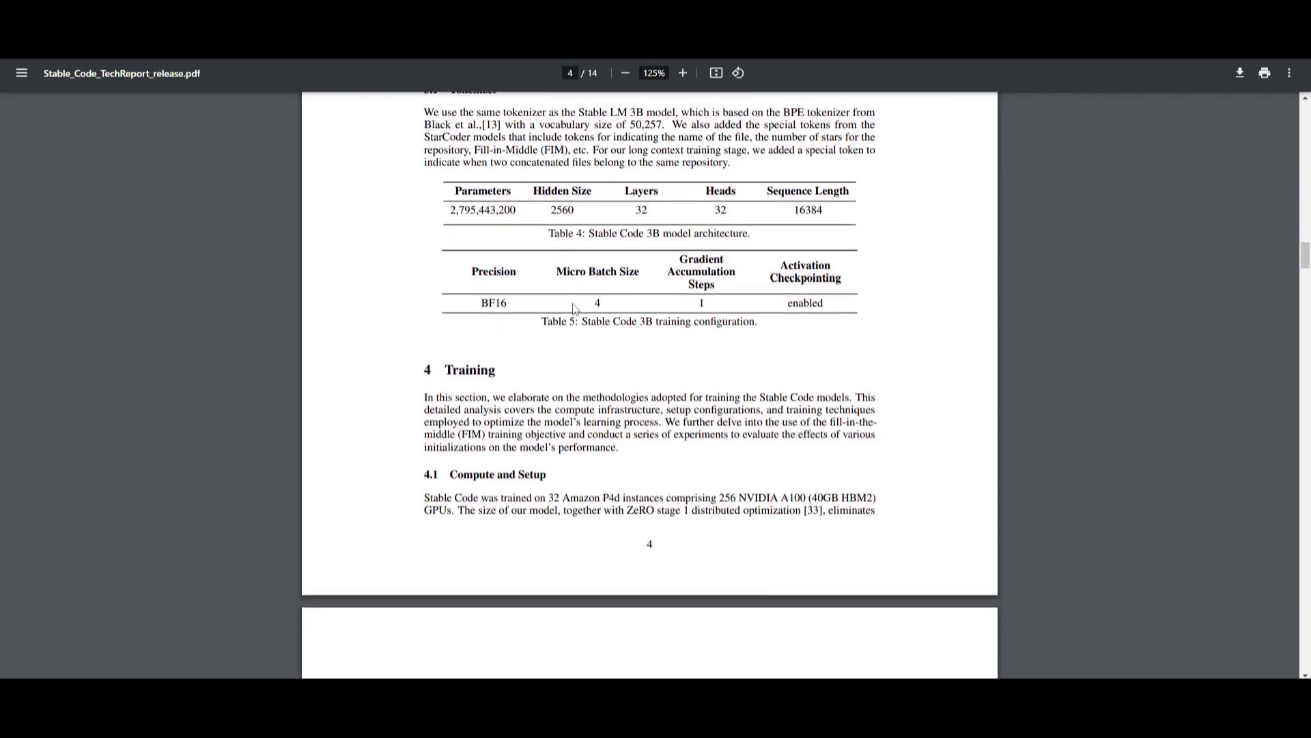
scroll(580, 303, down, 1)
scroll(575, 304, down, 3)
scroll(576, 305, down, 3)
scroll(575, 304, down, 1)
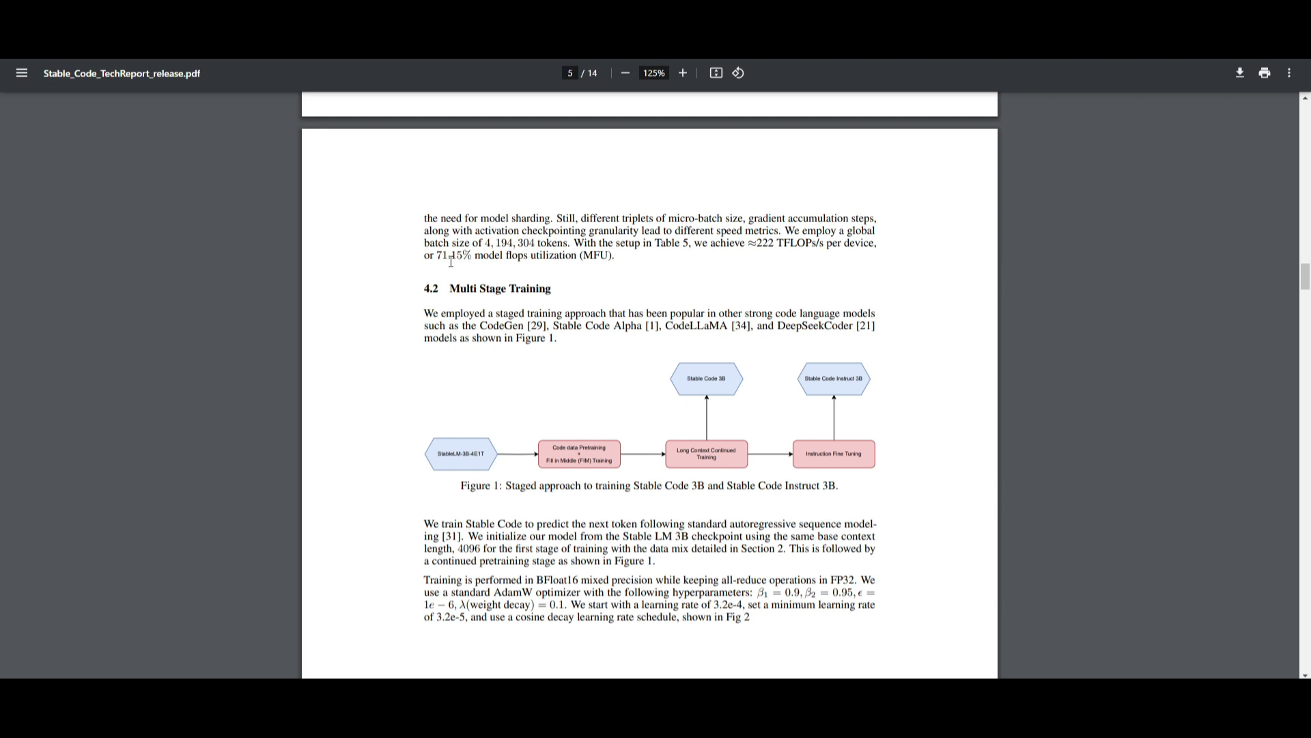
scroll(445, 255, down, 4)
scroll(446, 255, down, 4)
scroll(446, 254, down, 3)
scroll(446, 254, down, 3)
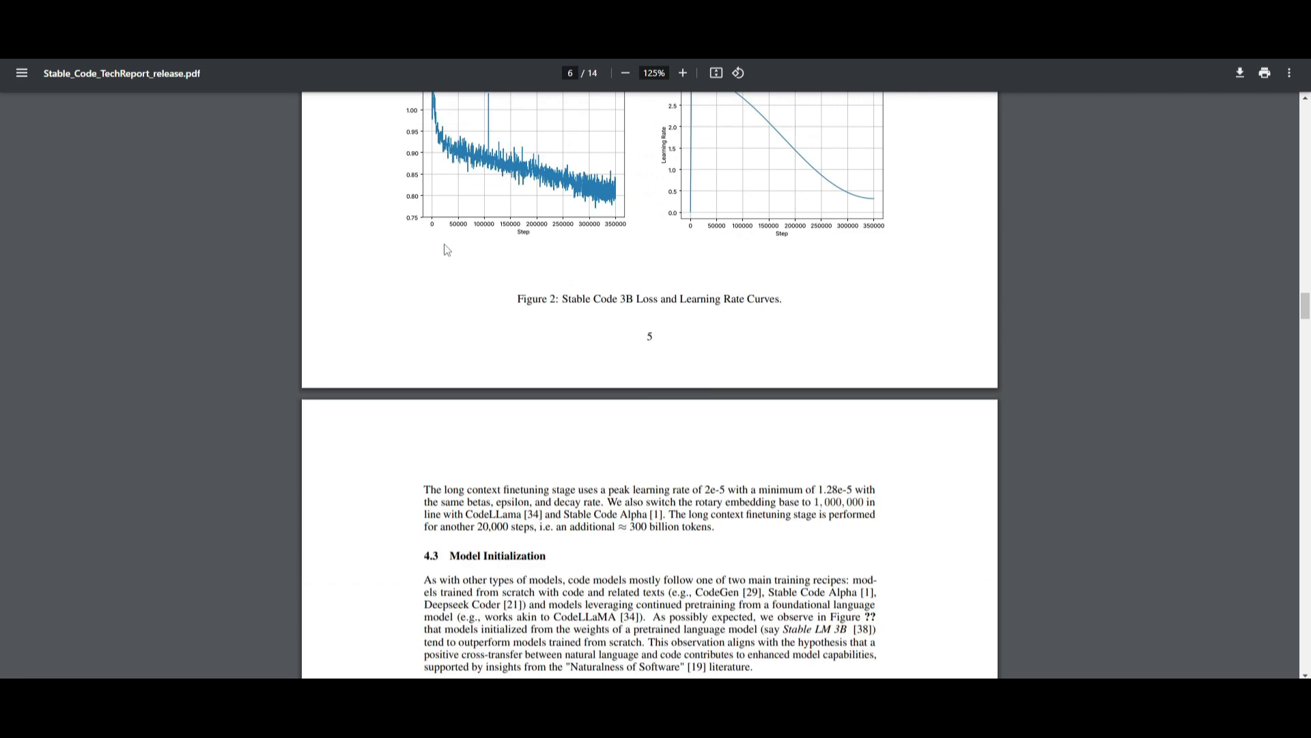
scroll(446, 249, down, 4)
scroll(446, 249, down, 4)
scroll(445, 250, down, 3)
scroll(455, 225, down, 3)
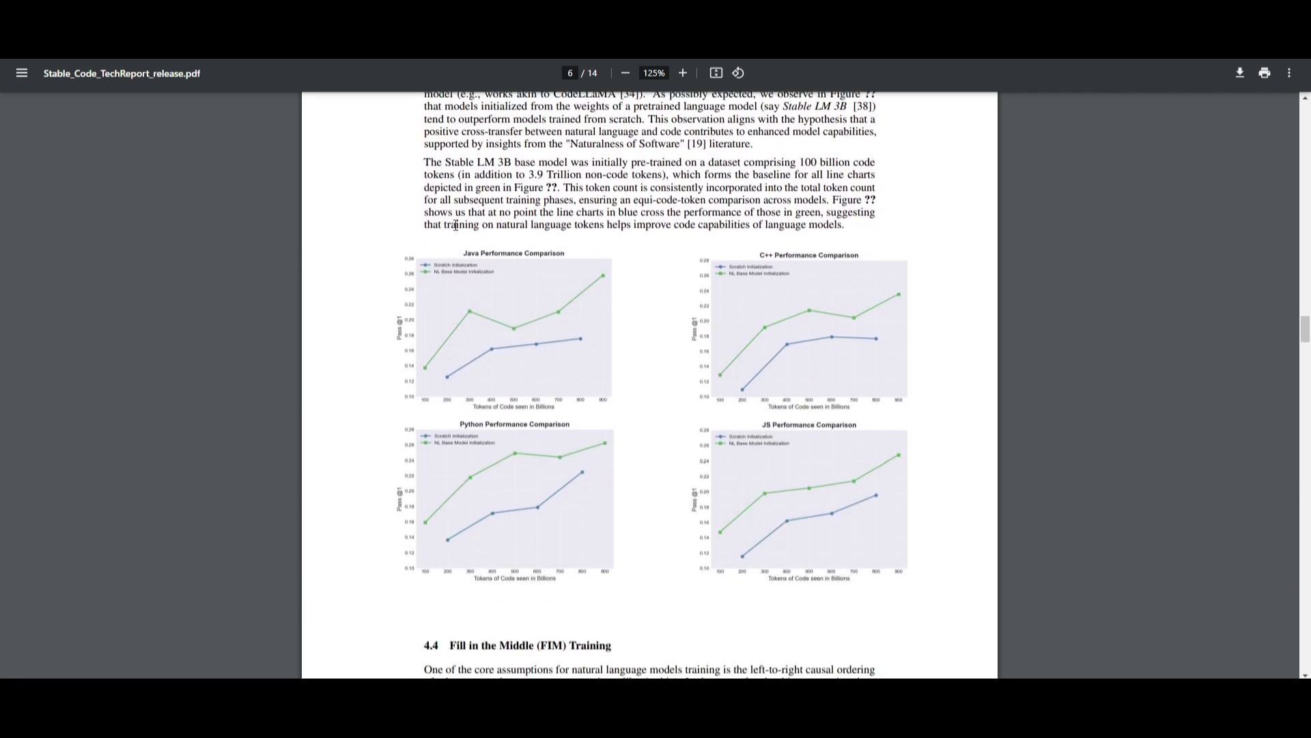
scroll(456, 226, down, 5)
scroll(456, 225, down, 5)
scroll(456, 226, down, 4)
scroll(456, 225, down, 4)
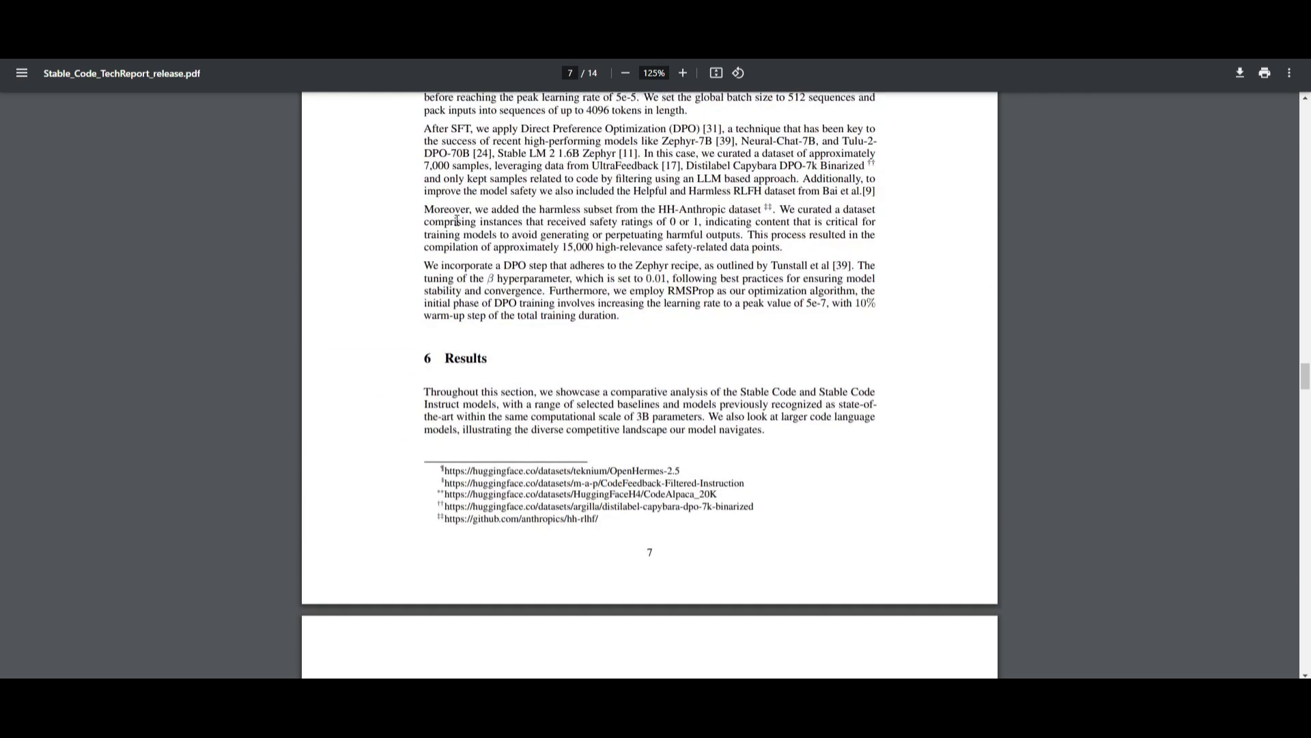
scroll(456, 220, down, 4)
scroll(456, 221, down, 4)
scroll(493, 266, down, 3)
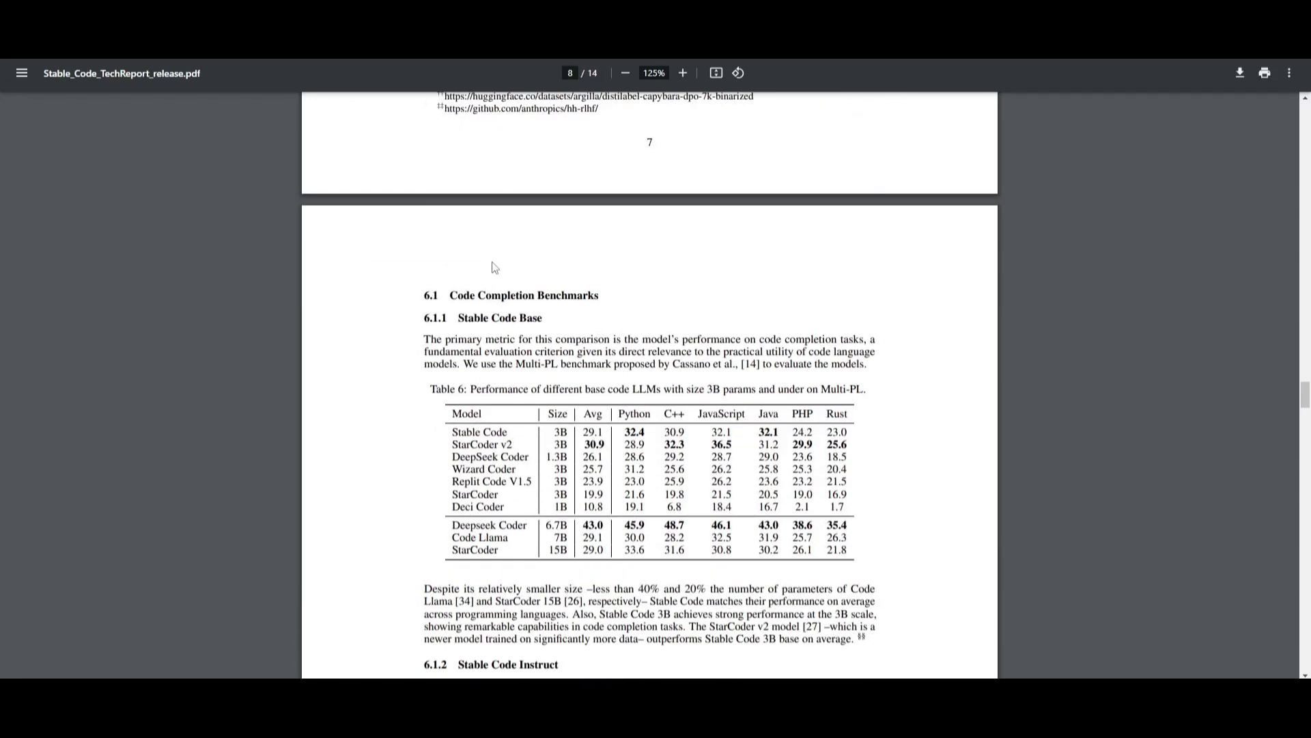
scroll(493, 266, down, 2)
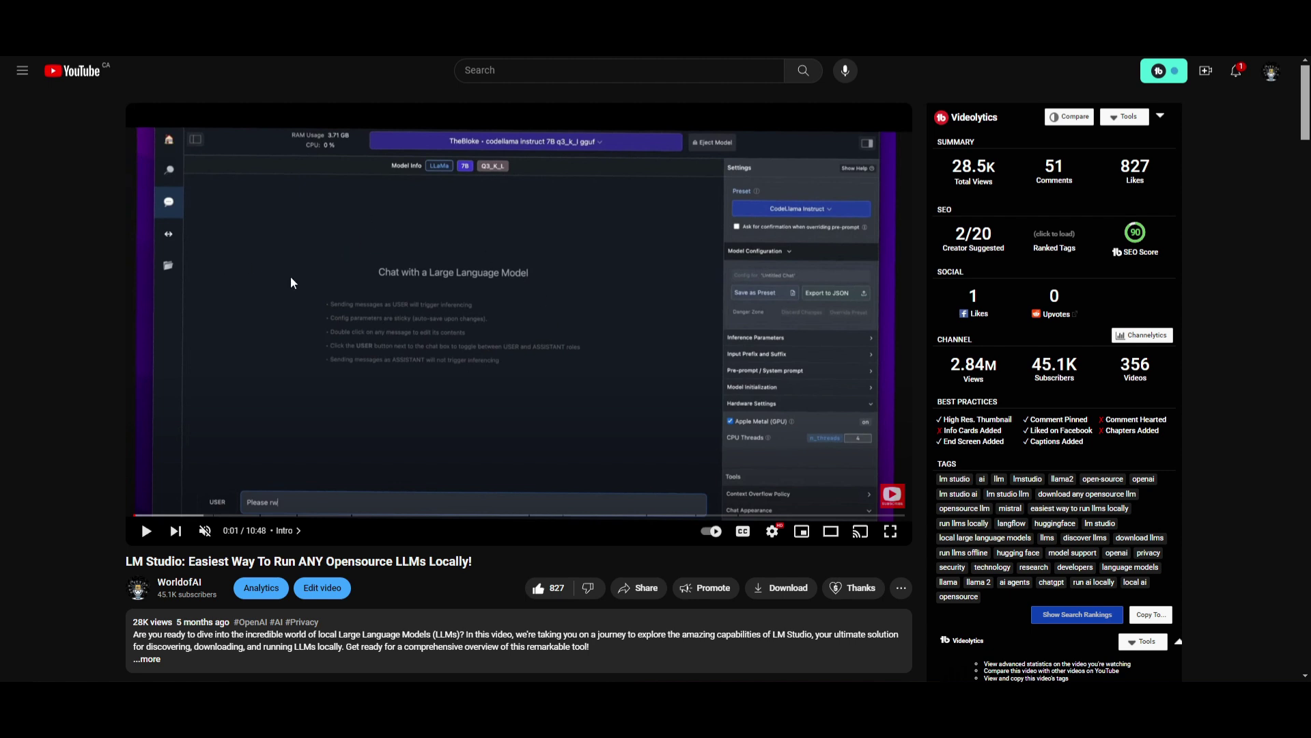
Step: Copy the stable-code-instruct-3b name from Hugging Face and bring up LM Studio, dismissing the update notice
key(ctrl+Tab)
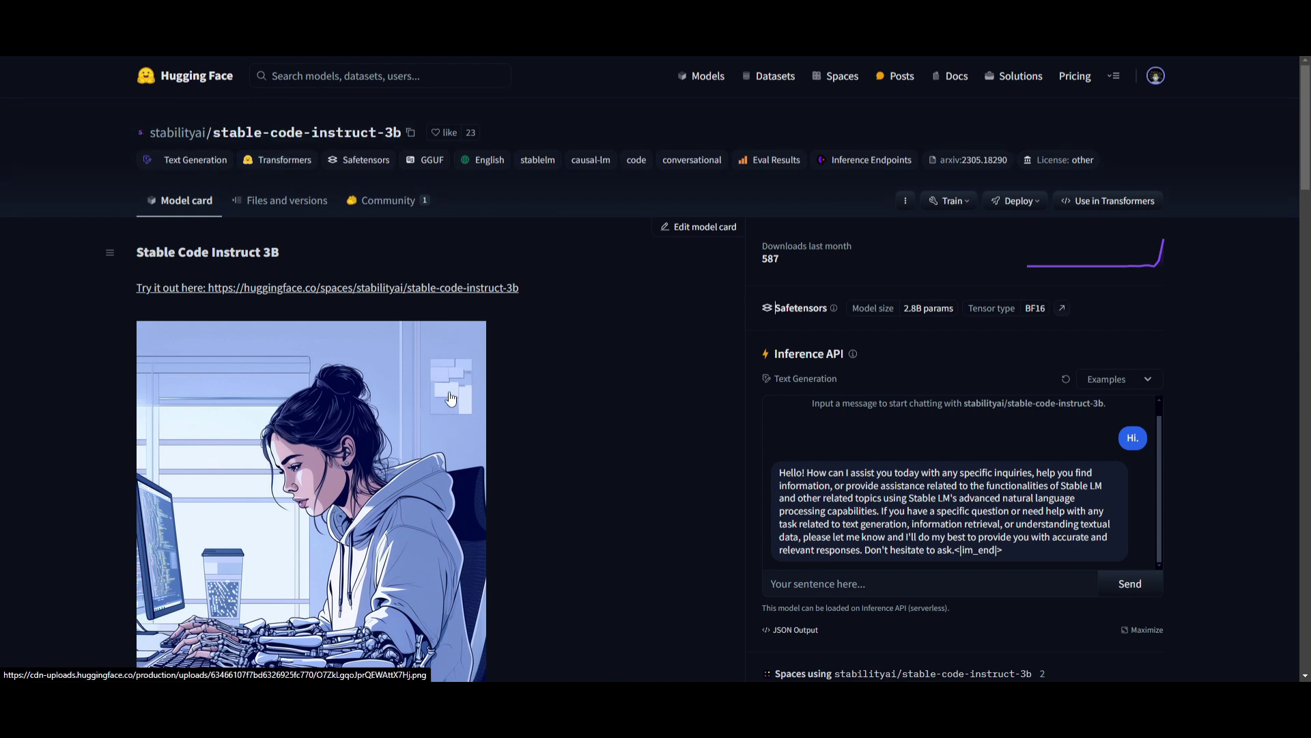
click(411, 133)
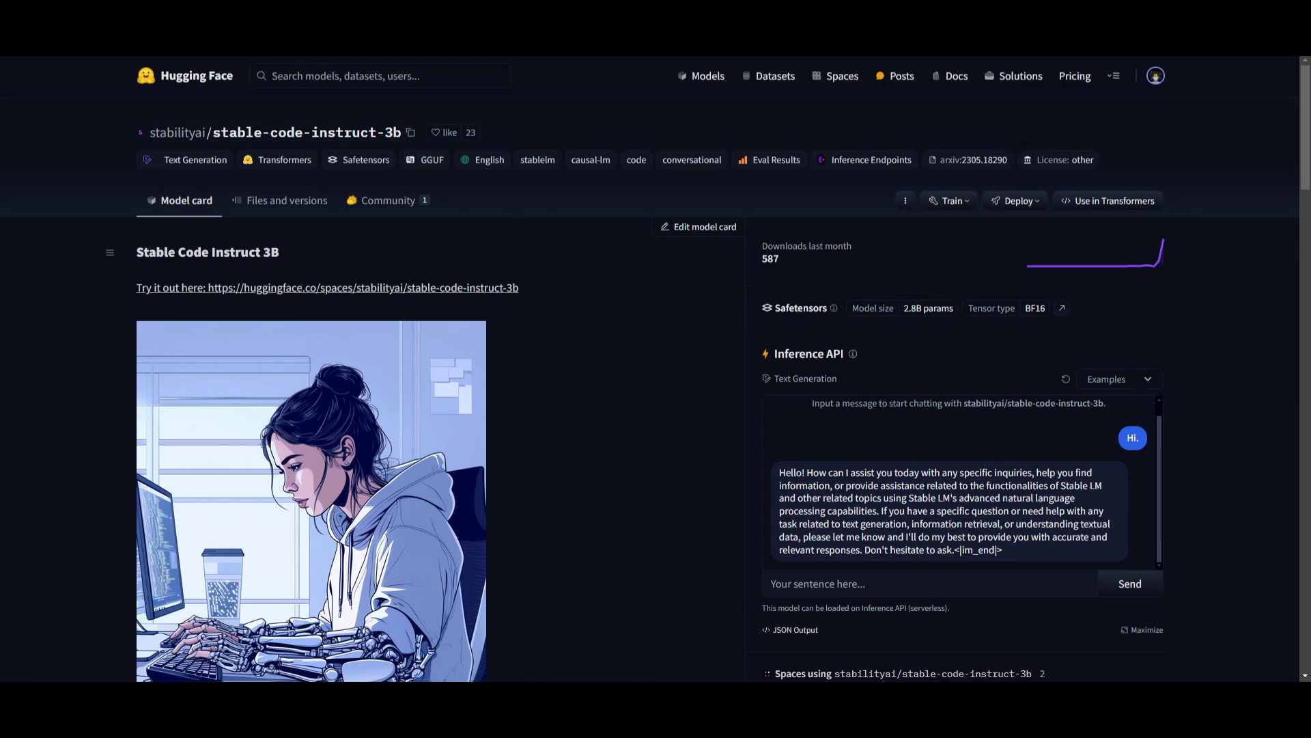
key(alt+Tab)
click(852, 236)
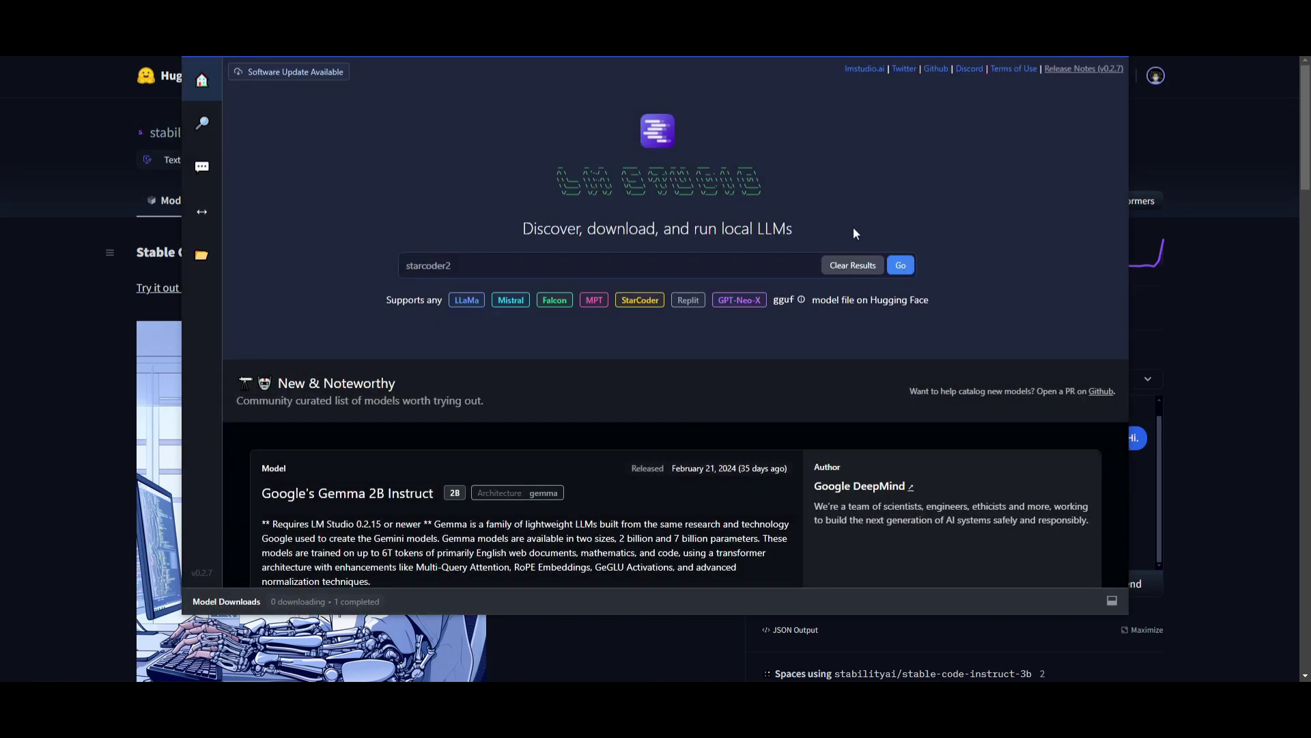
Step: Search LM Studio for stabilityai/stable-code-instruct-3b across all models and show its two GGUF files
click(609, 264)
key(ctrl+v)
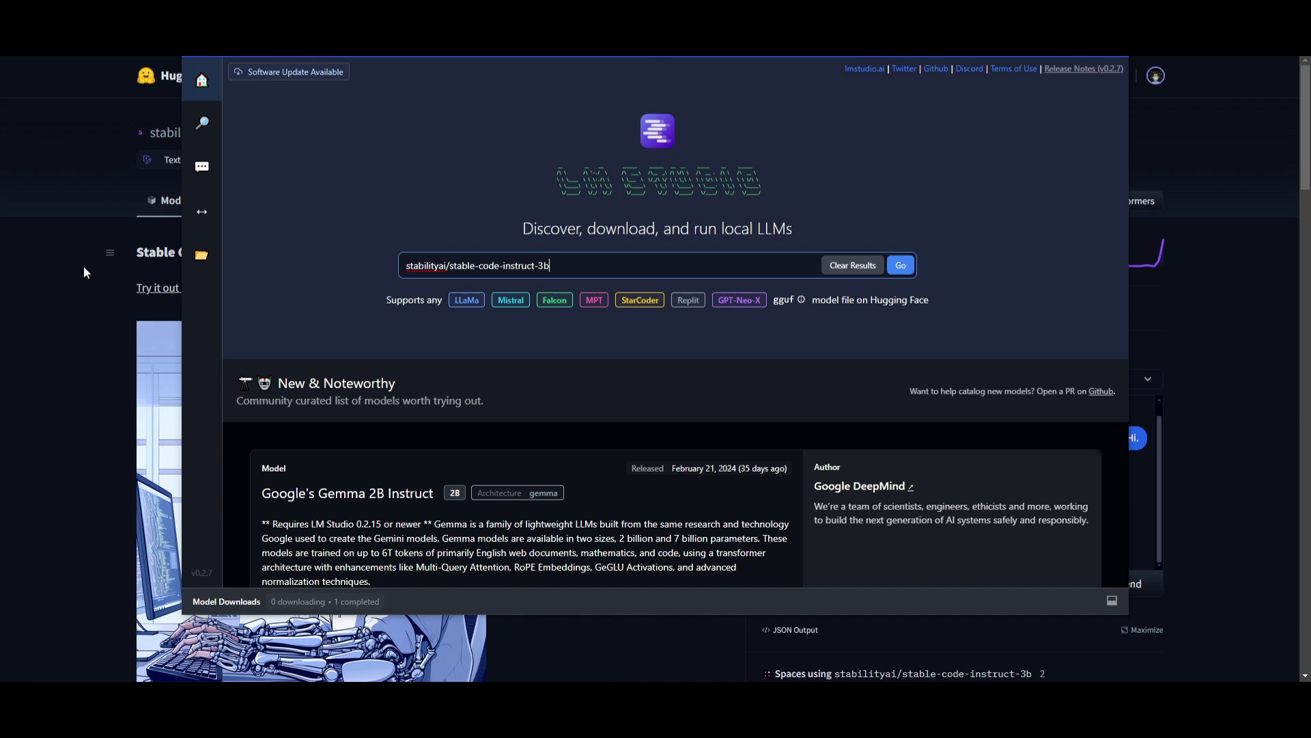
key(Return)
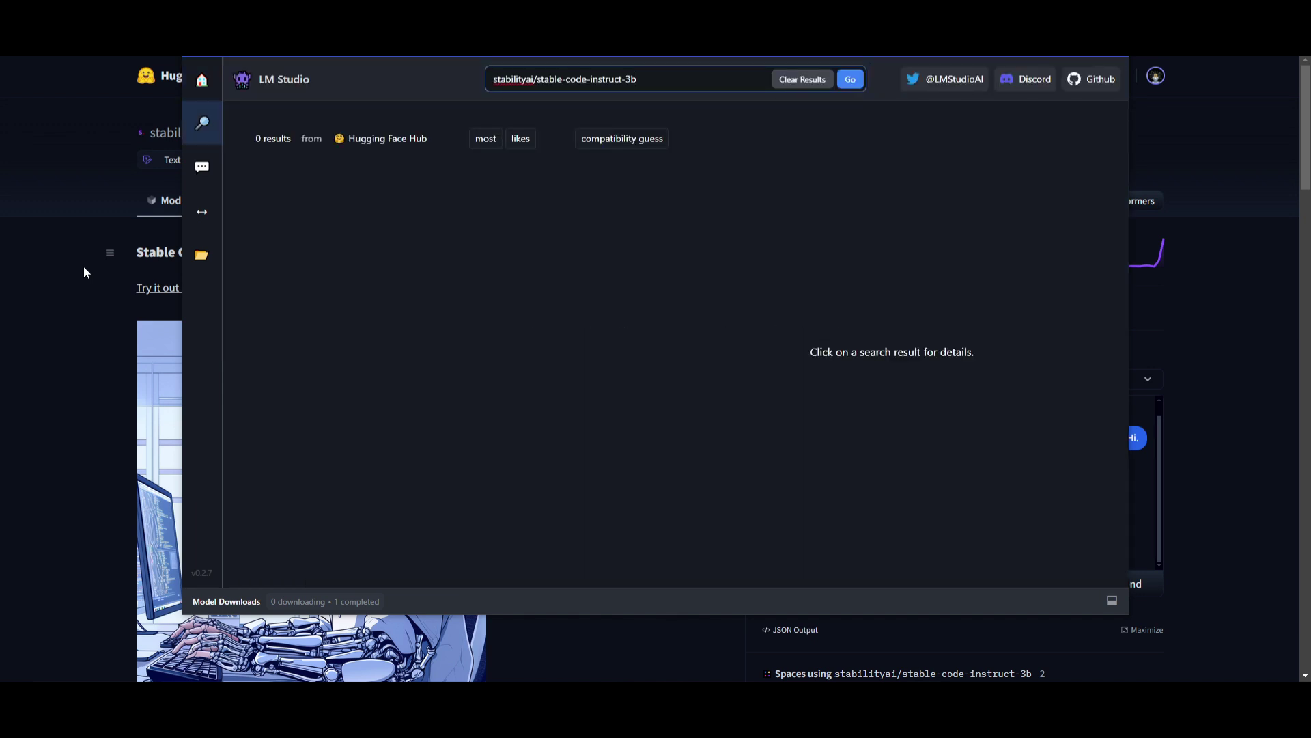
click(622, 138)
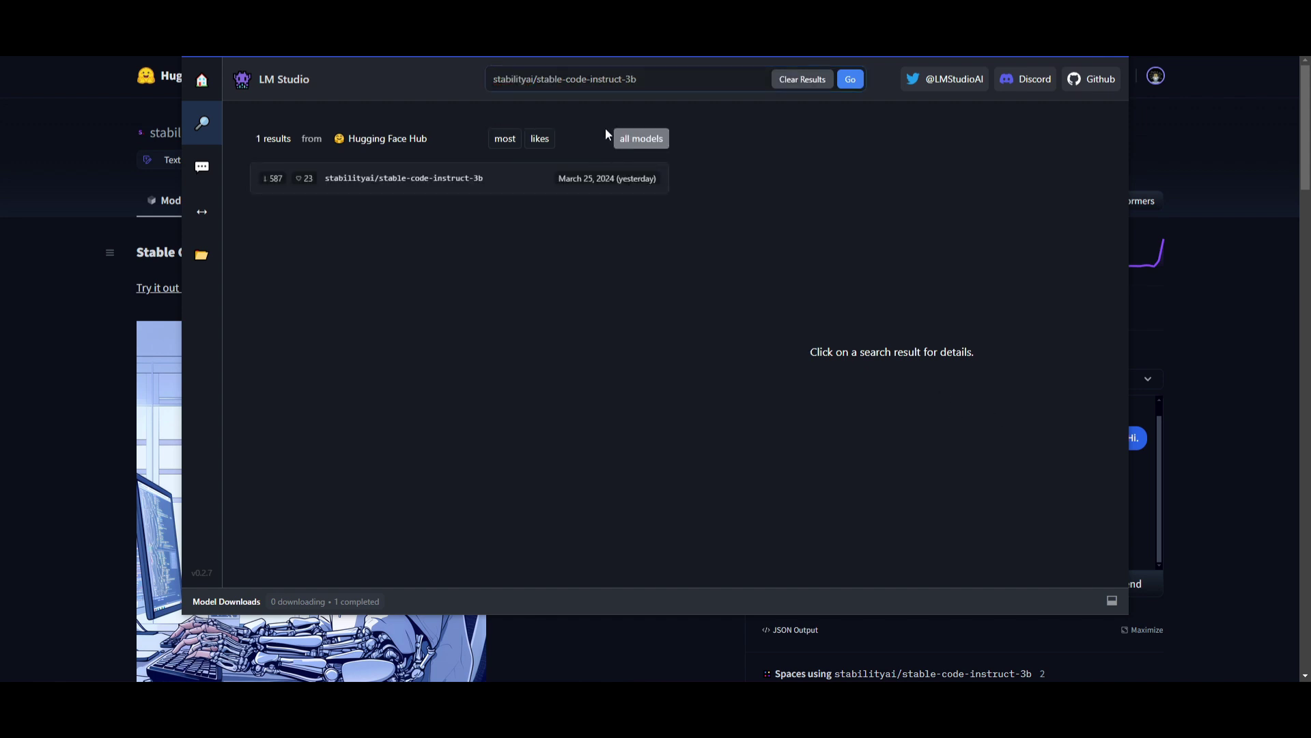
click(389, 181)
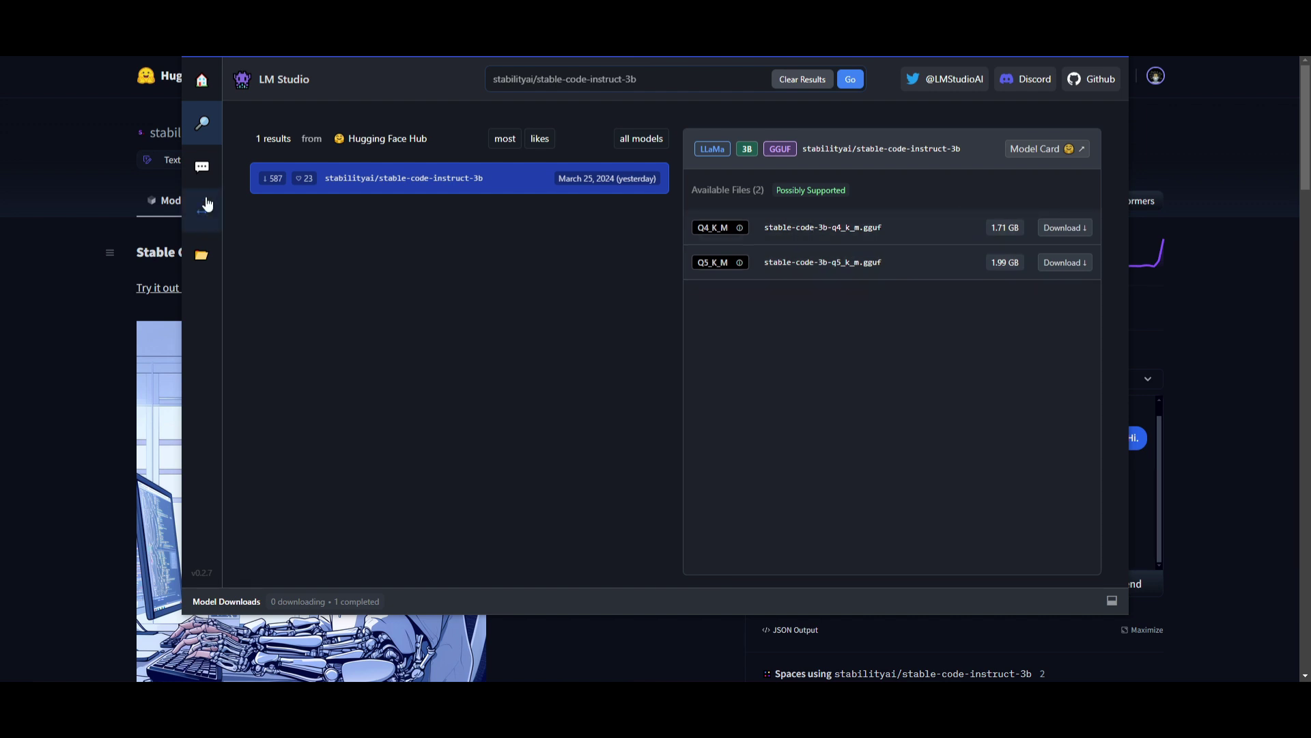
Step: Check the AI Chat model dropdown to confirm no model is available to load
click(202, 168)
click(674, 79)
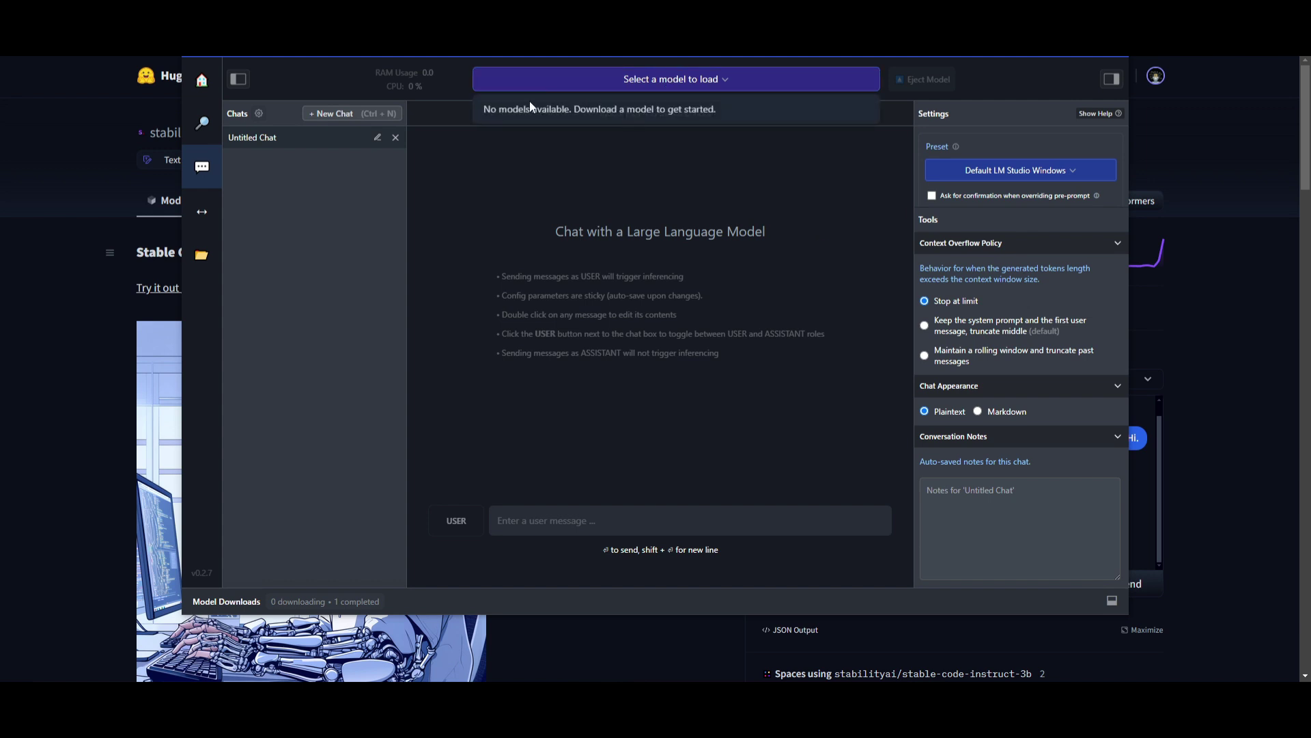
click(411, 280)
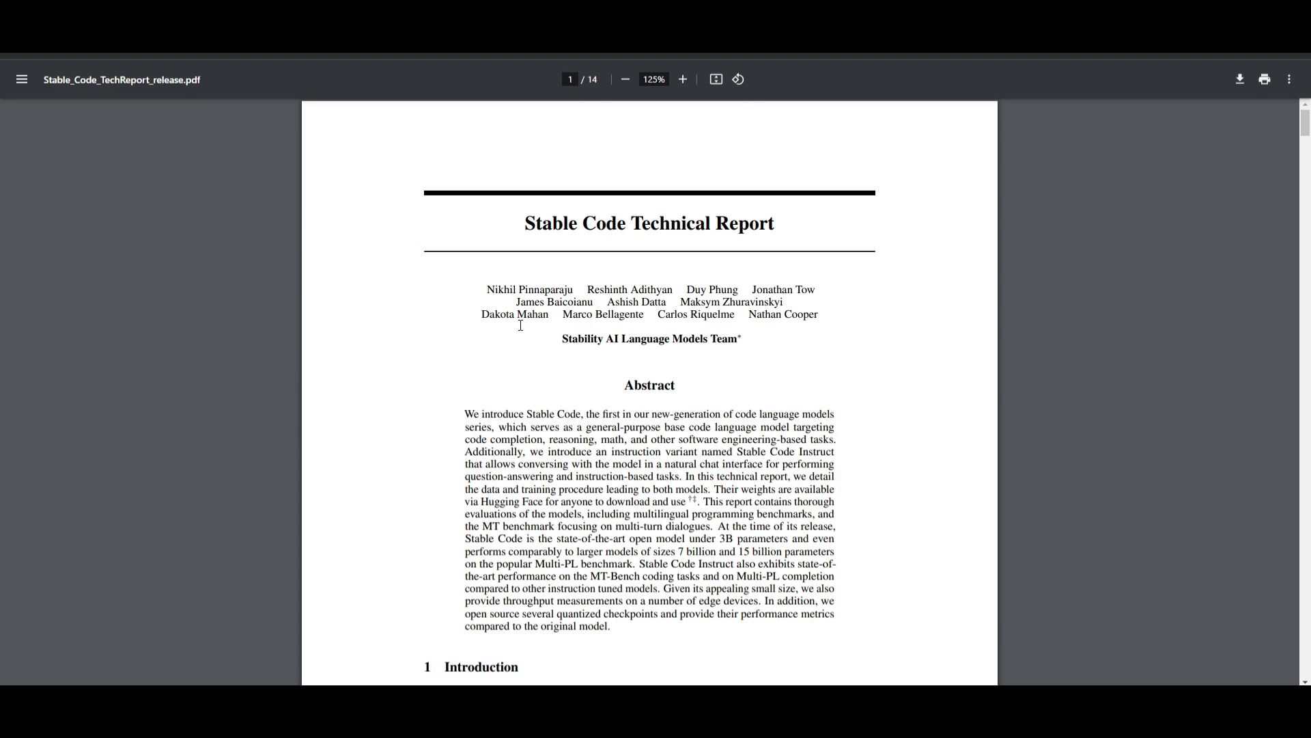
scroll(544, 297, down, 5)
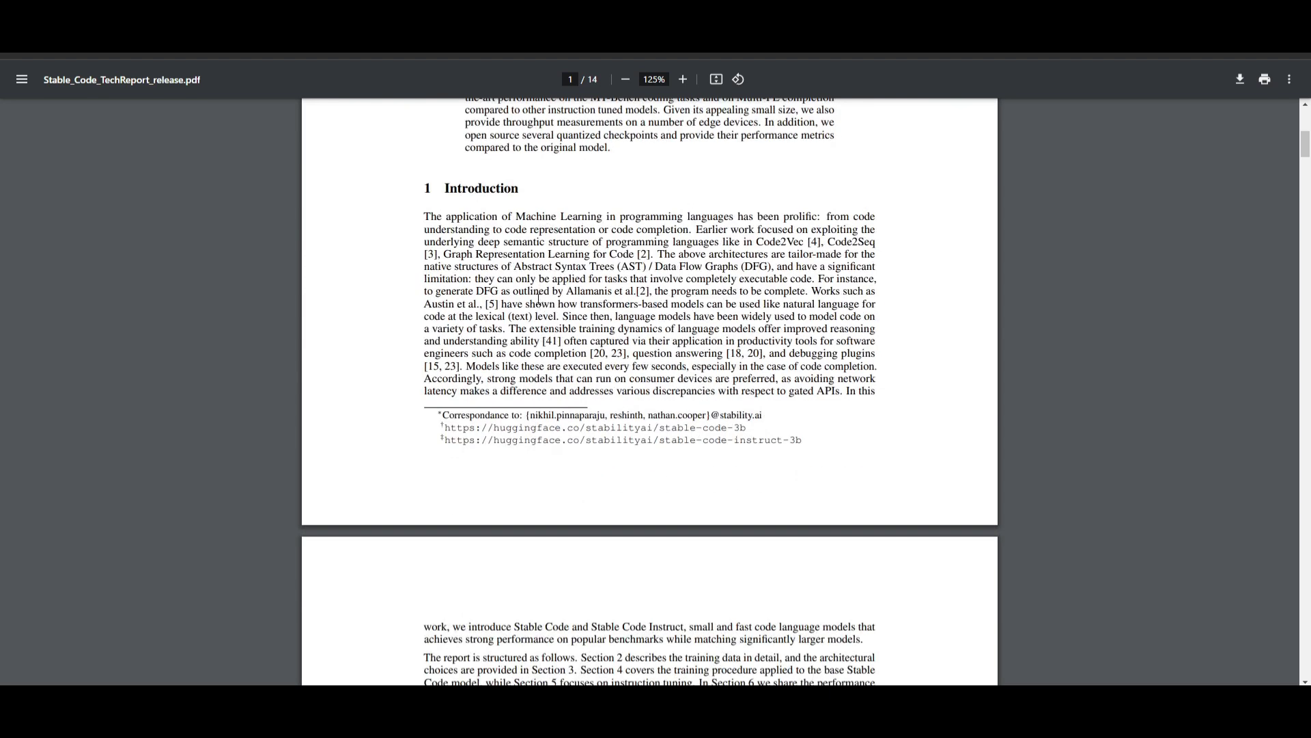
scroll(525, 308, down, 5)
scroll(524, 308, down, 5)
scroll(524, 310, down, 3)
scroll(525, 311, down, 5)
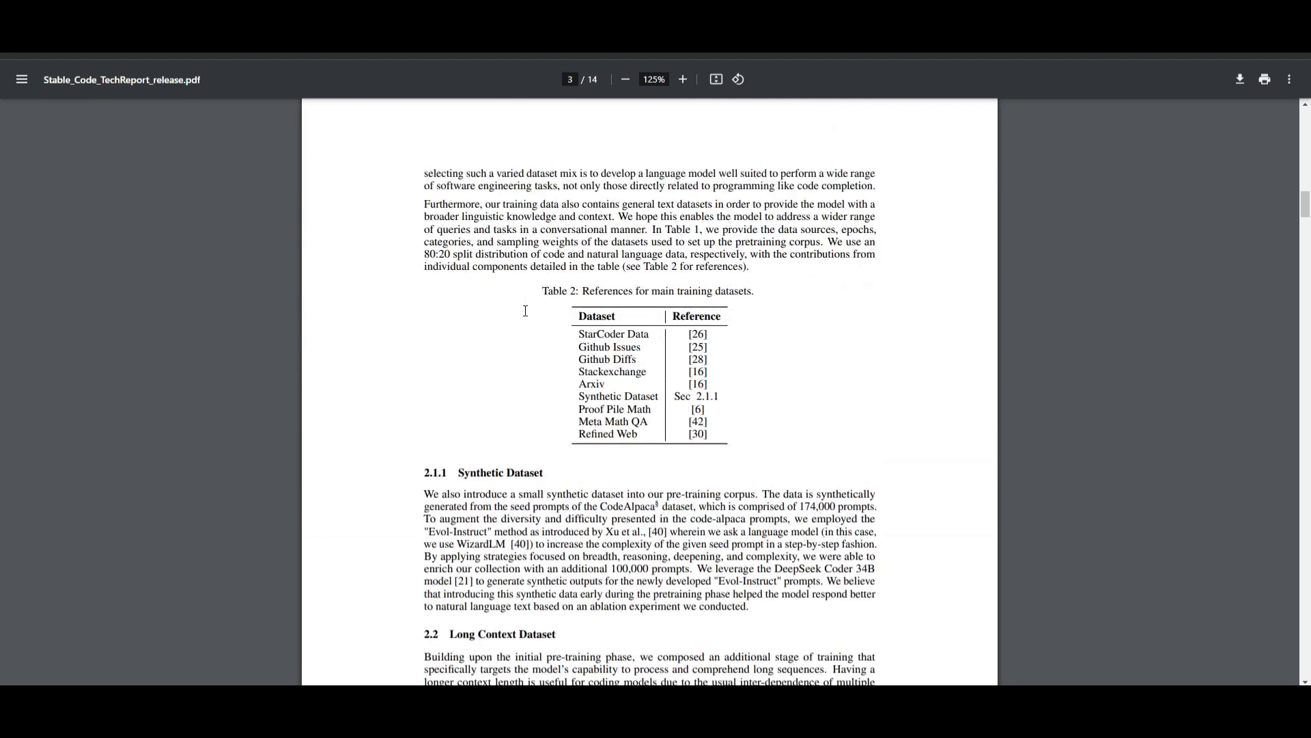
scroll(525, 311, down, 3)
scroll(525, 310, down, 5)
scroll(492, 335, down, 3)
scroll(492, 335, down, 5)
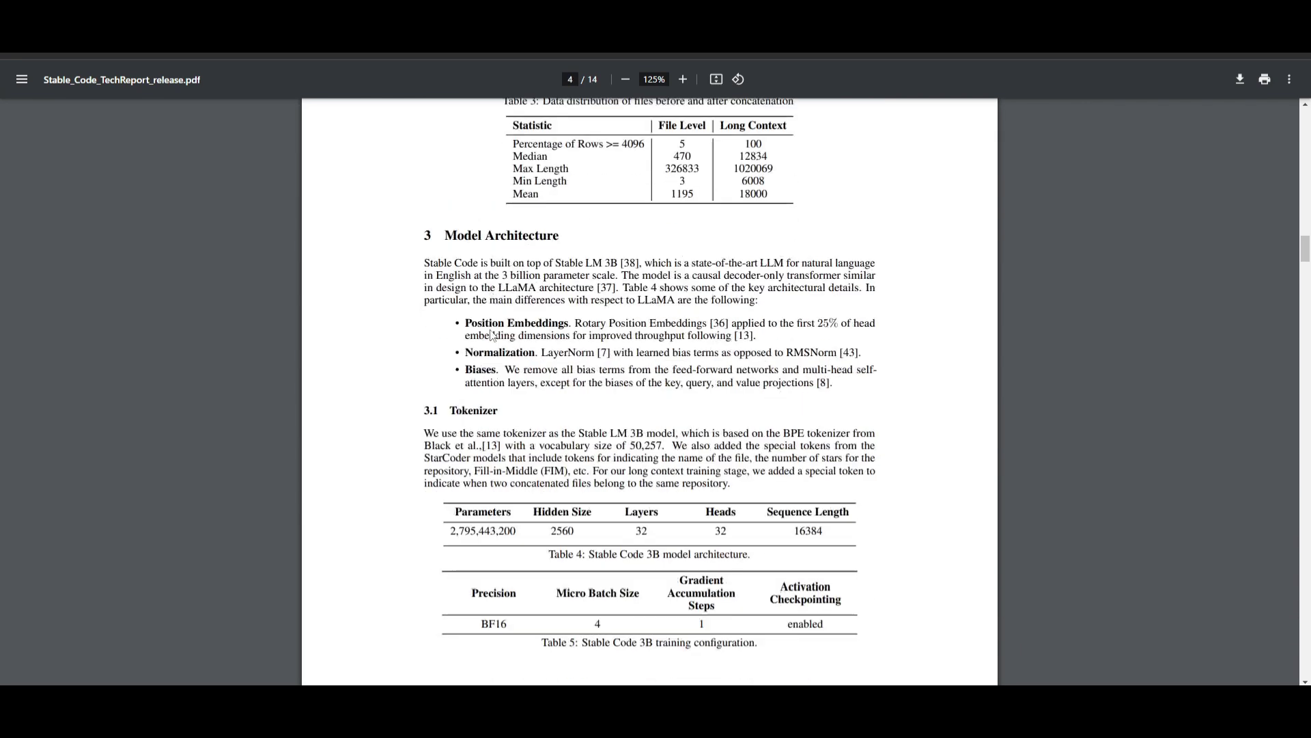
scroll(493, 335, down, 4)
scroll(472, 307, down, 4)
scroll(446, 292, down, 3)
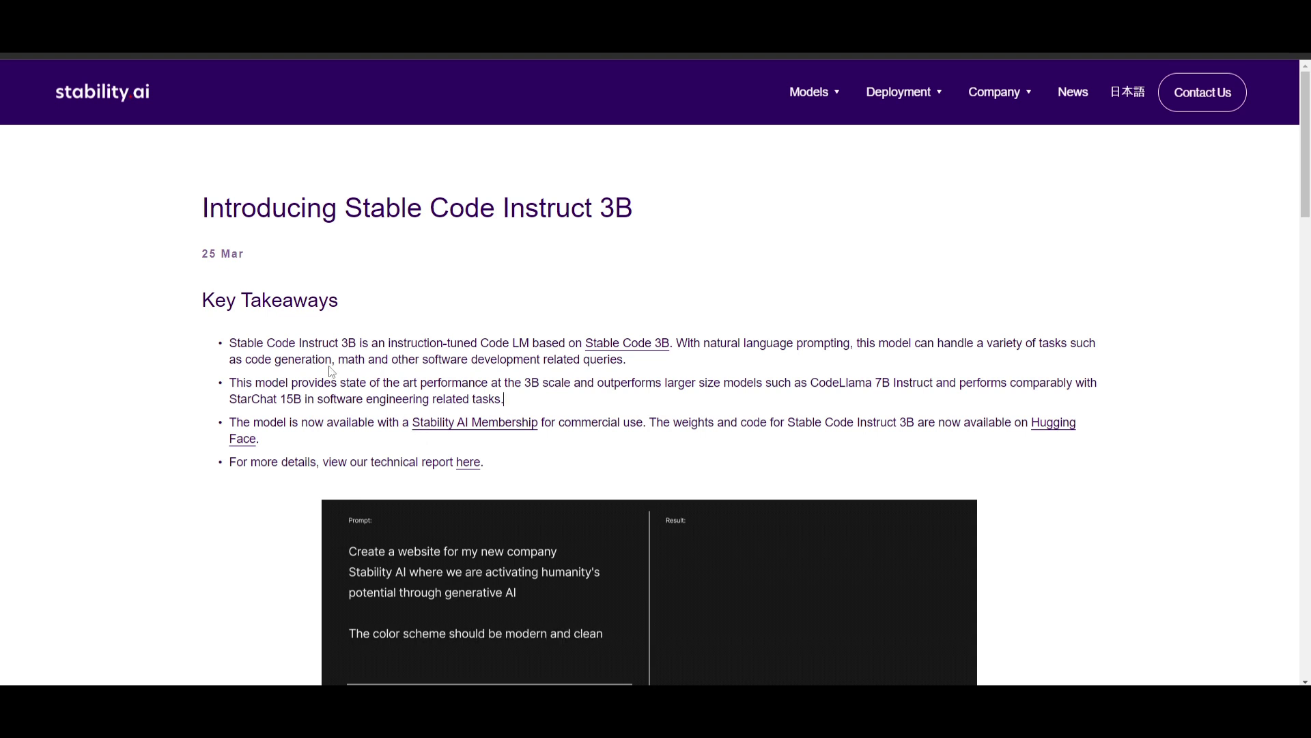
scroll(305, 284, down, 1)
scroll(305, 284, down, 5)
scroll(287, 287, down, 4)
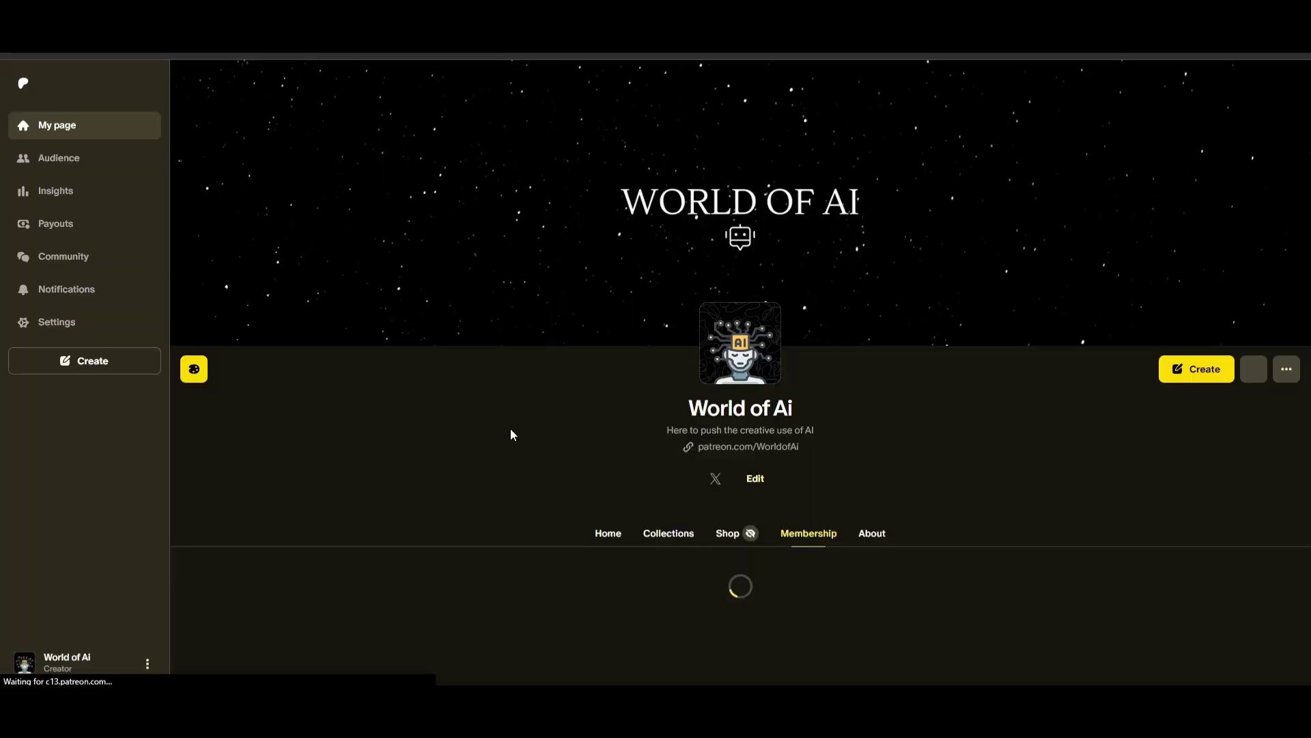
scroll(445, 419, down, 4)
scroll(444, 416, down, 3)
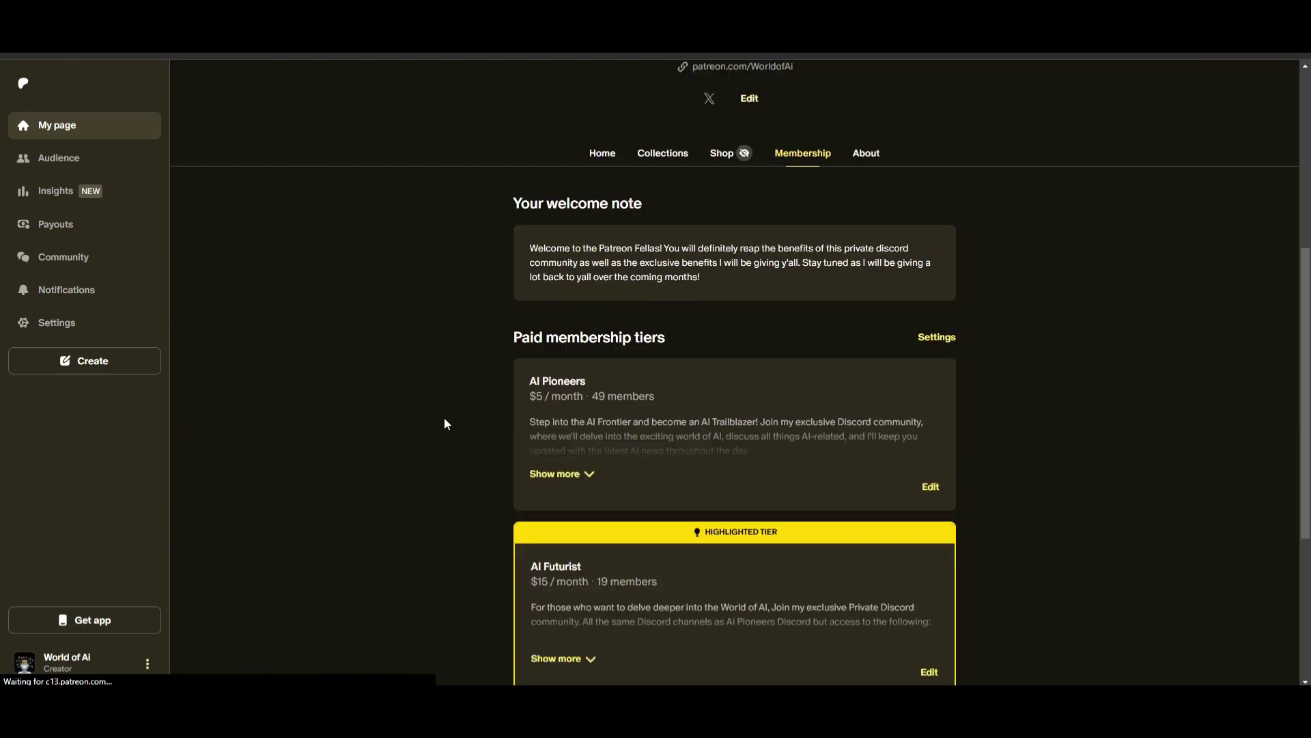
scroll(444, 413, down, 1)
scroll(426, 442, down, 2)
scroll(425, 447, down, 3)
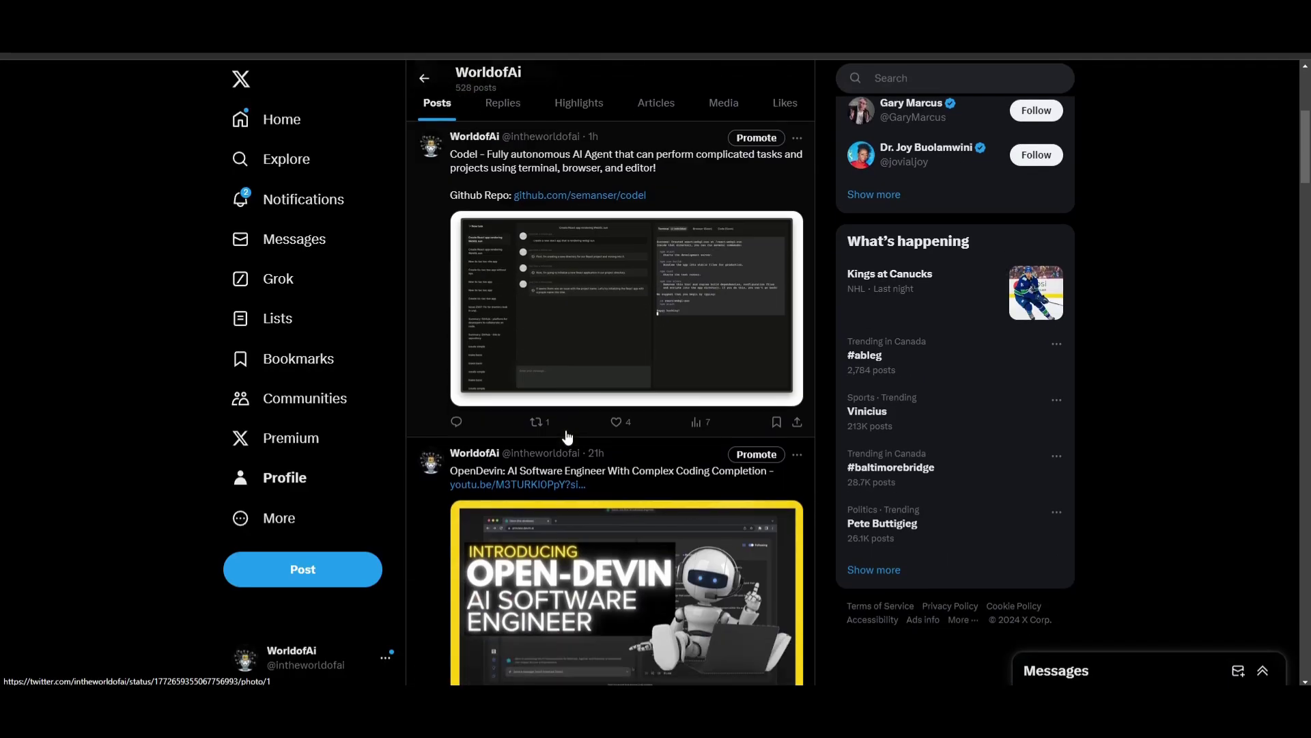
scroll(598, 448, down, 3)
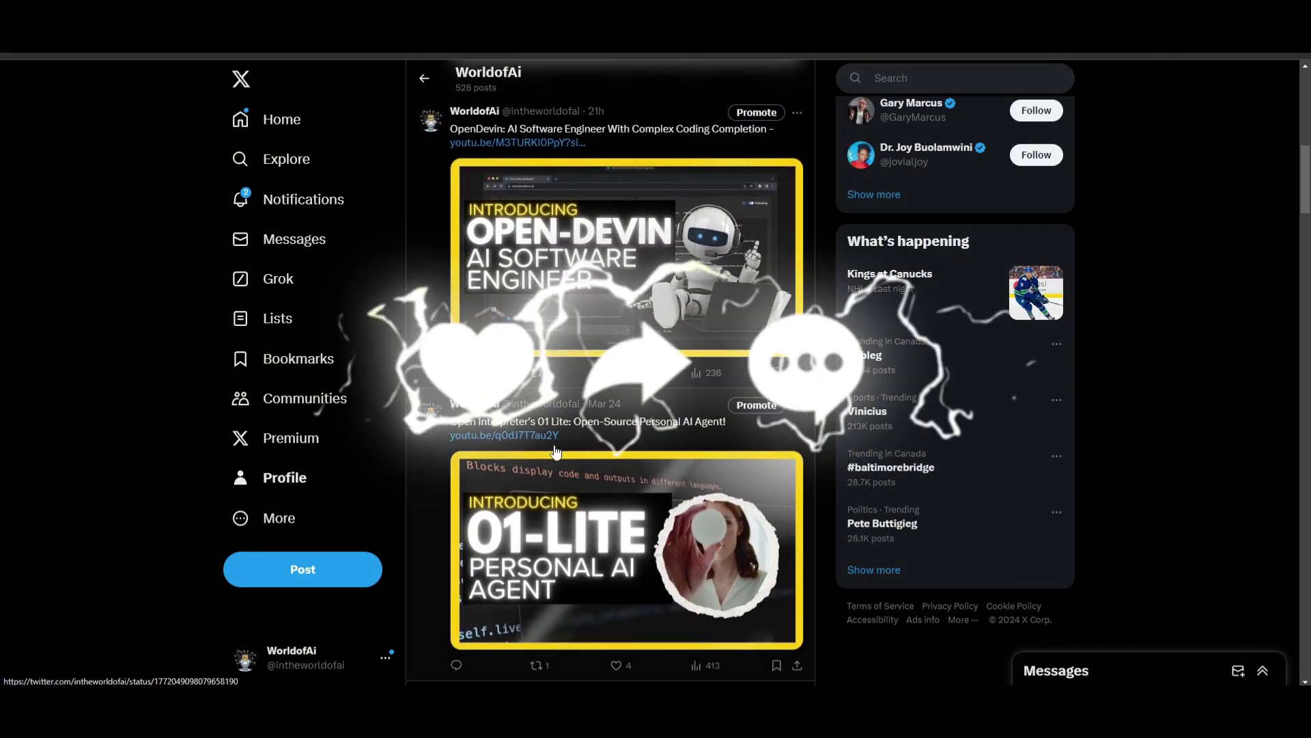
scroll(597, 448, down, 3)
scroll(597, 448, down, 2)
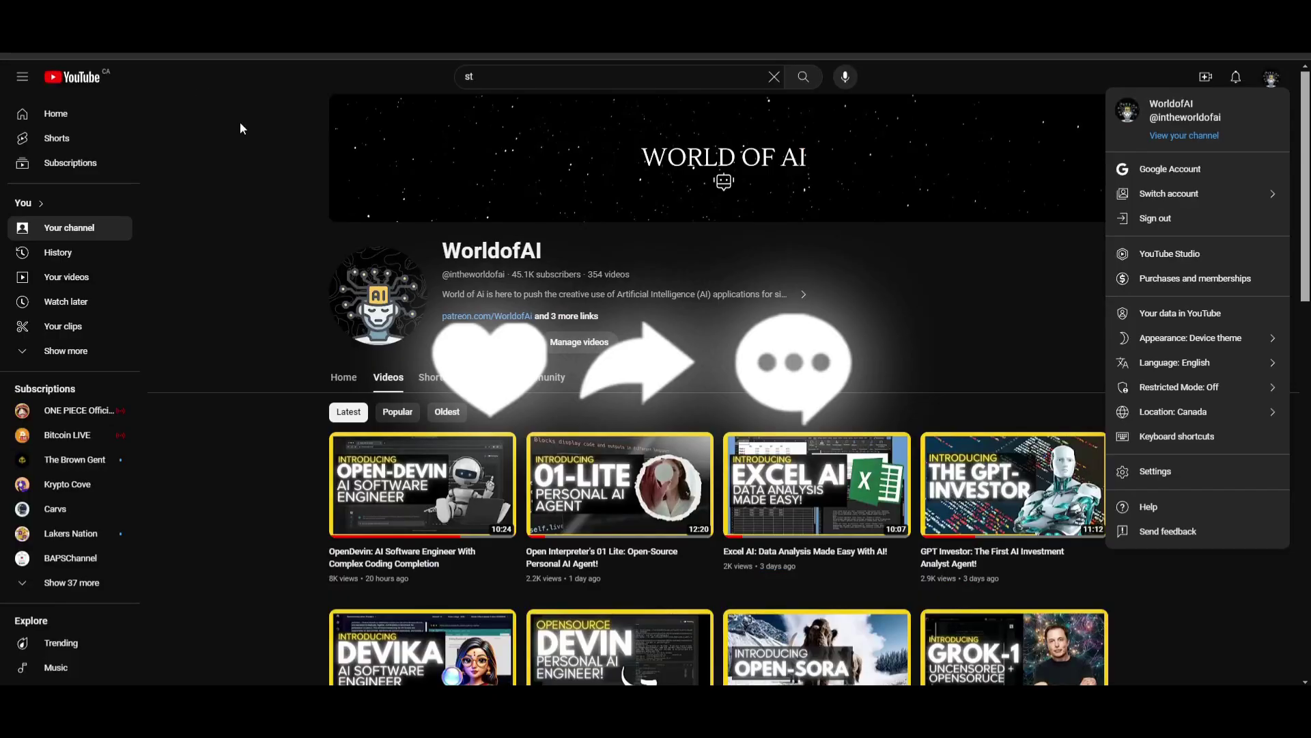
Step: Dismiss the account menu and show the channel's Videos grid
click(388, 378)
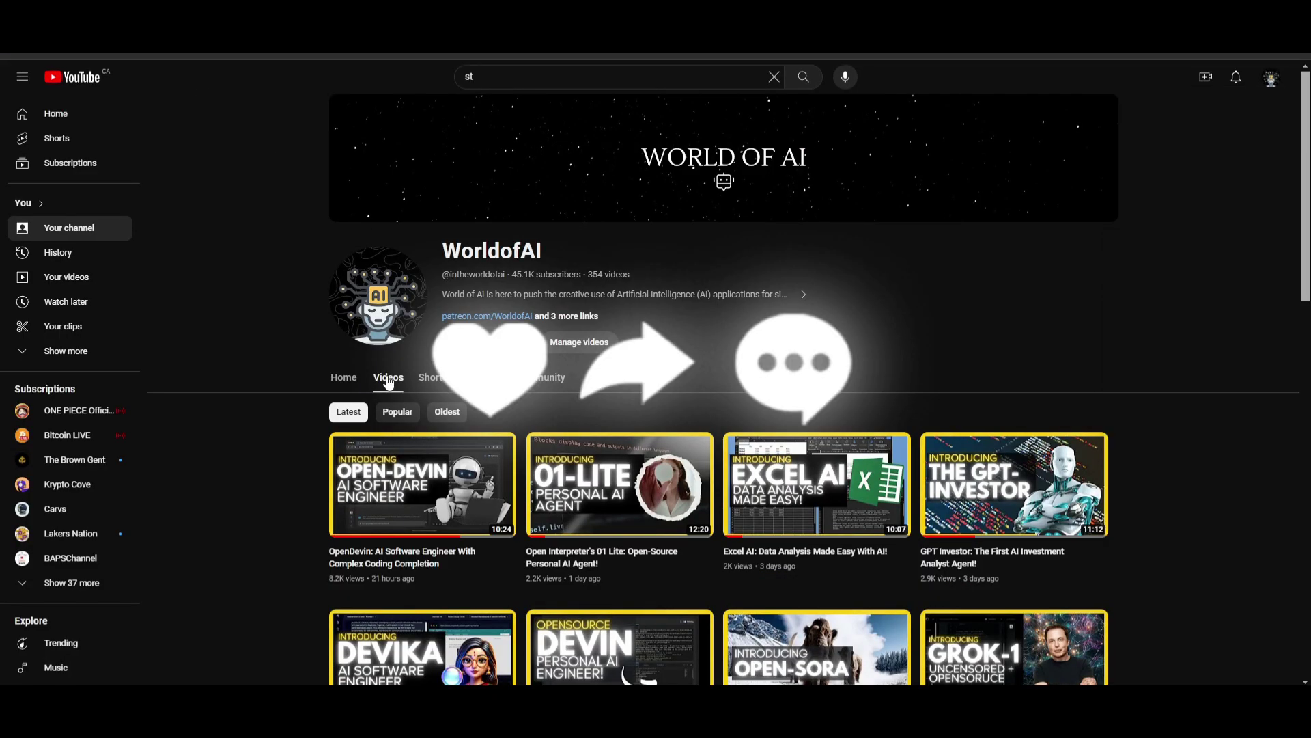
scroll(615, 410, down, 3)
scroll(866, 472, down, 3)
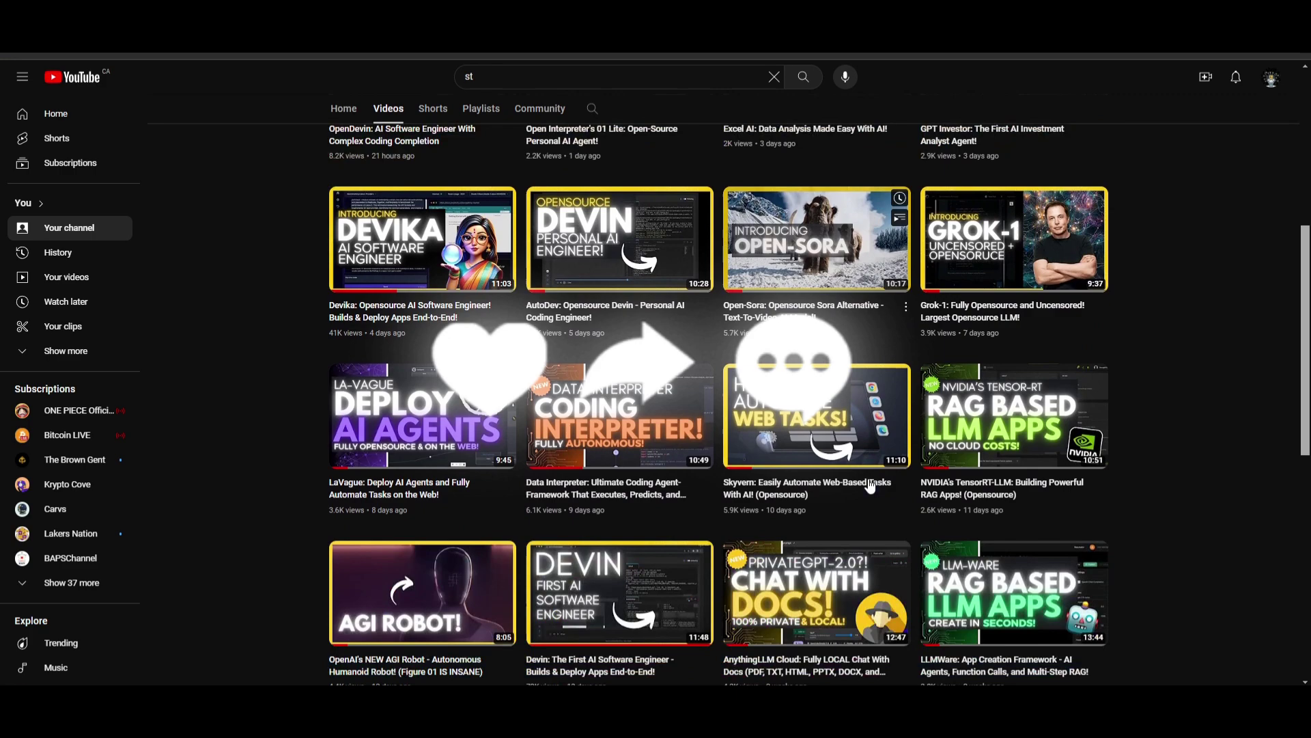
scroll(867, 472, down, 2)
scroll(867, 471, down, 3)
scroll(867, 472, down, 3)
scroll(867, 471, down, 2)
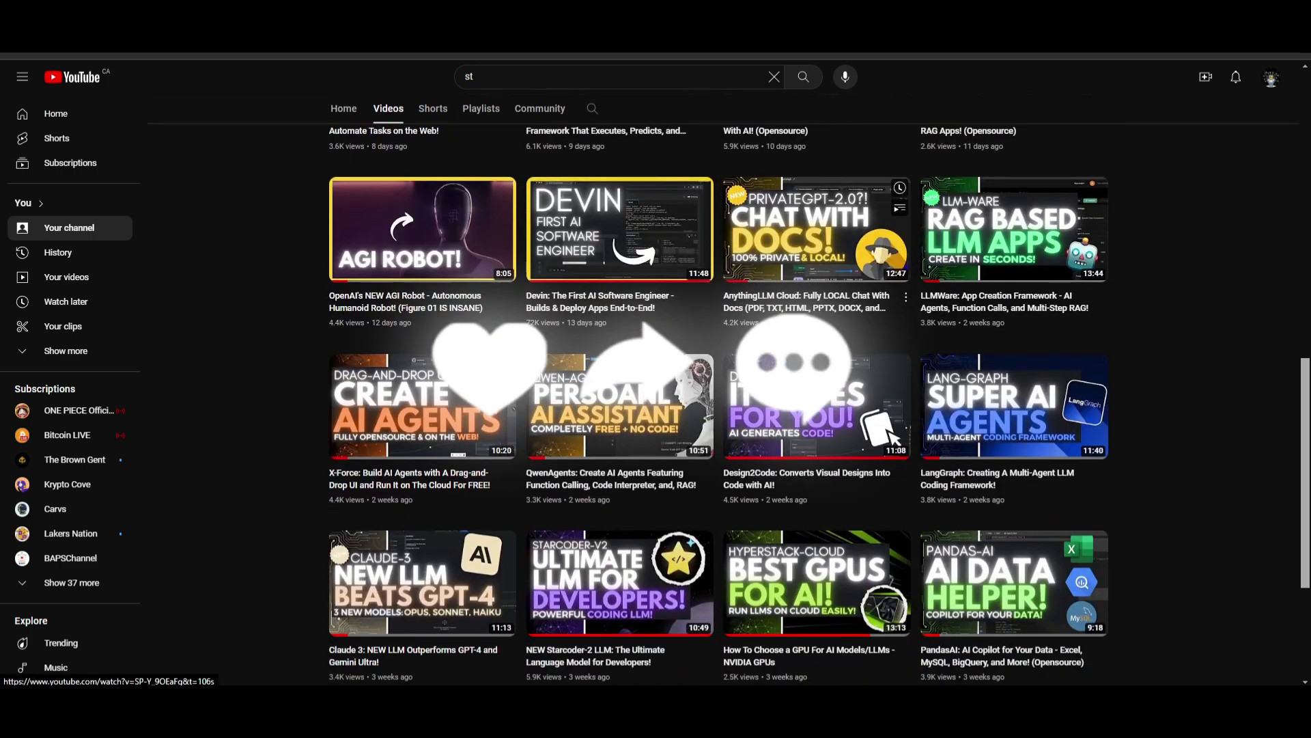
scroll(867, 471, down, 2)
scroll(866, 410, down, 2)
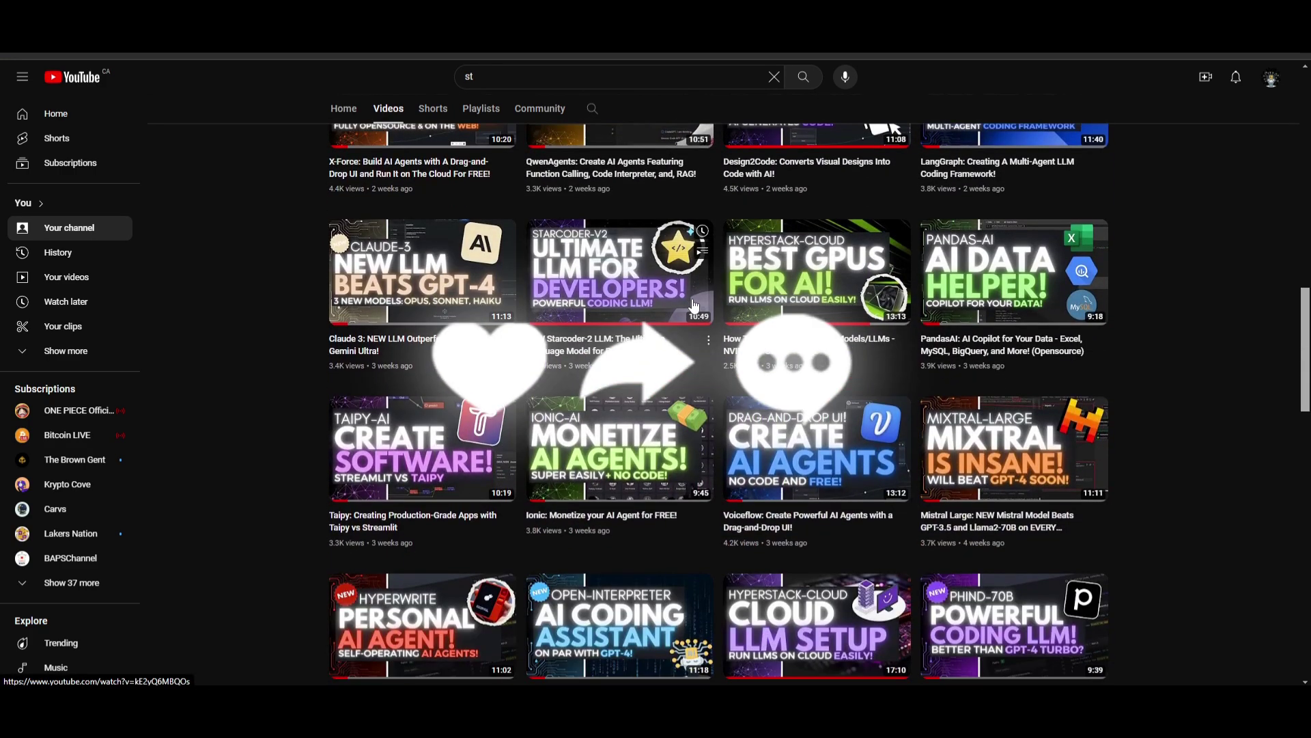
scroll(693, 306, down, 2)
scroll(717, 327, down, 2)
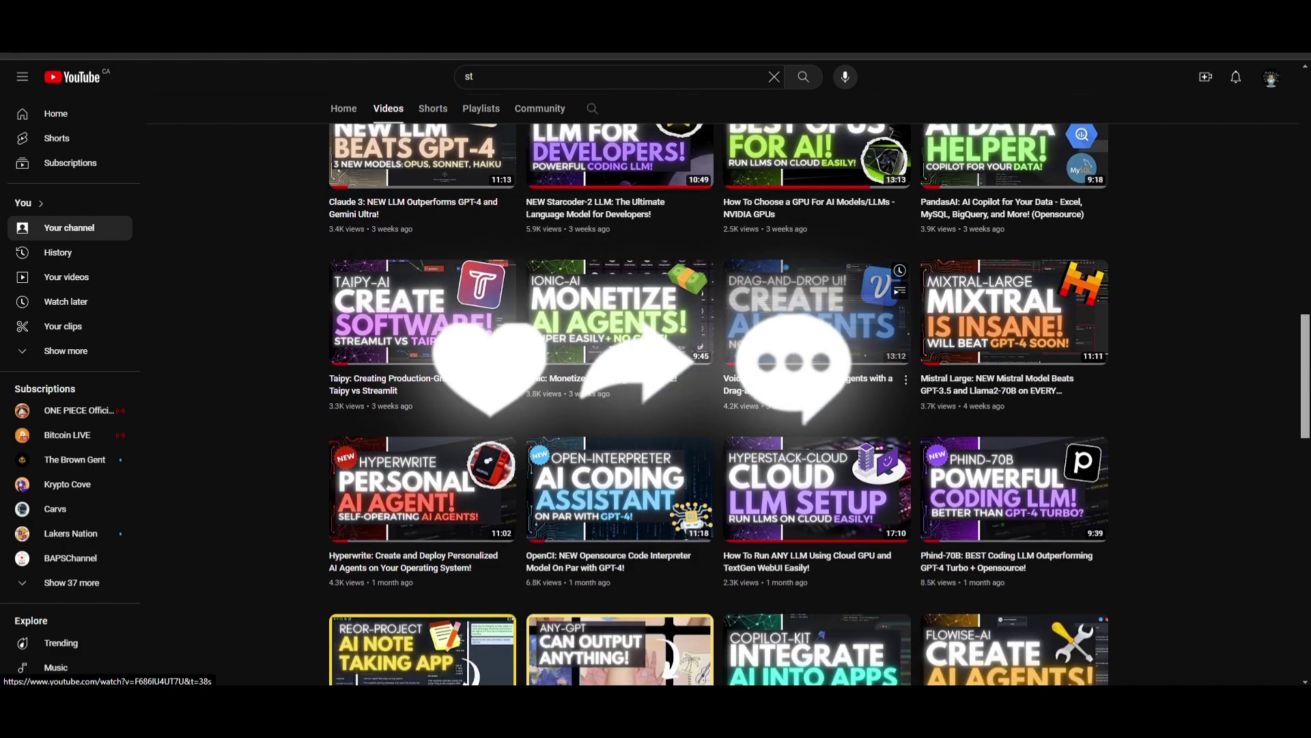
scroll(733, 339, down, 2)
scroll(732, 338, down, 2)
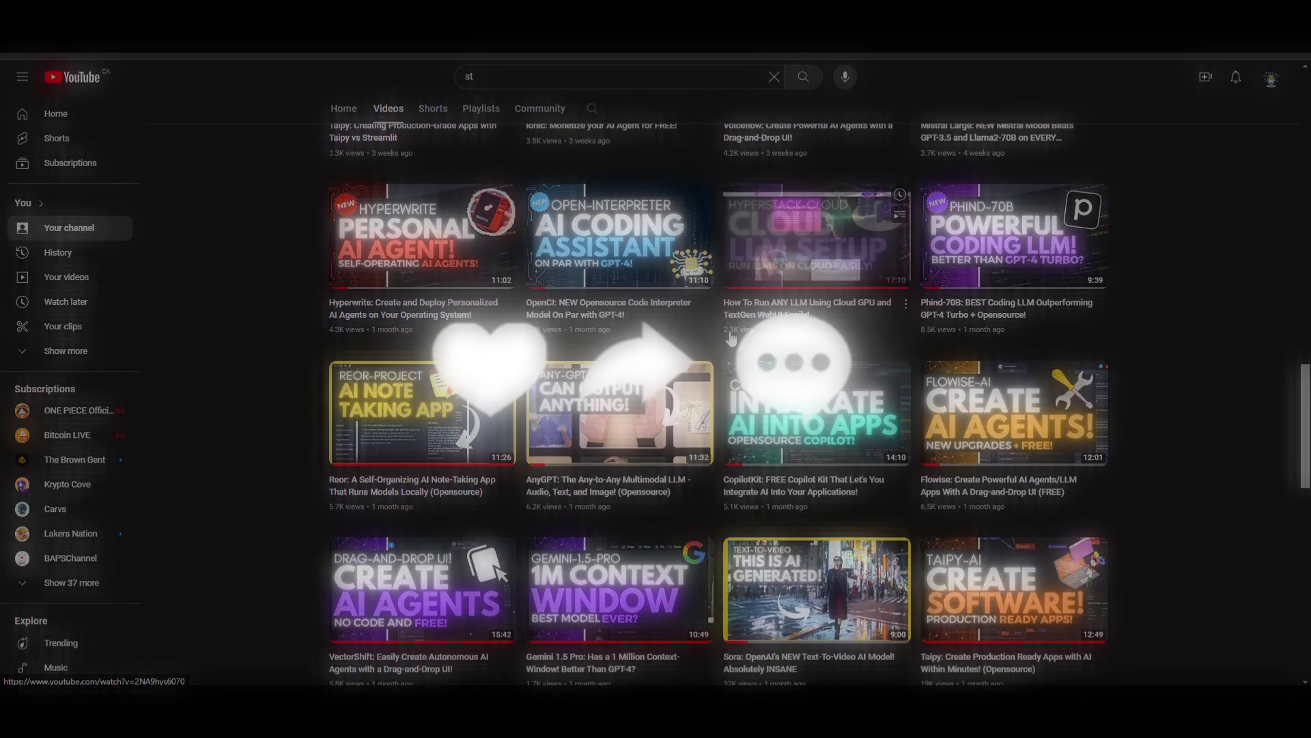